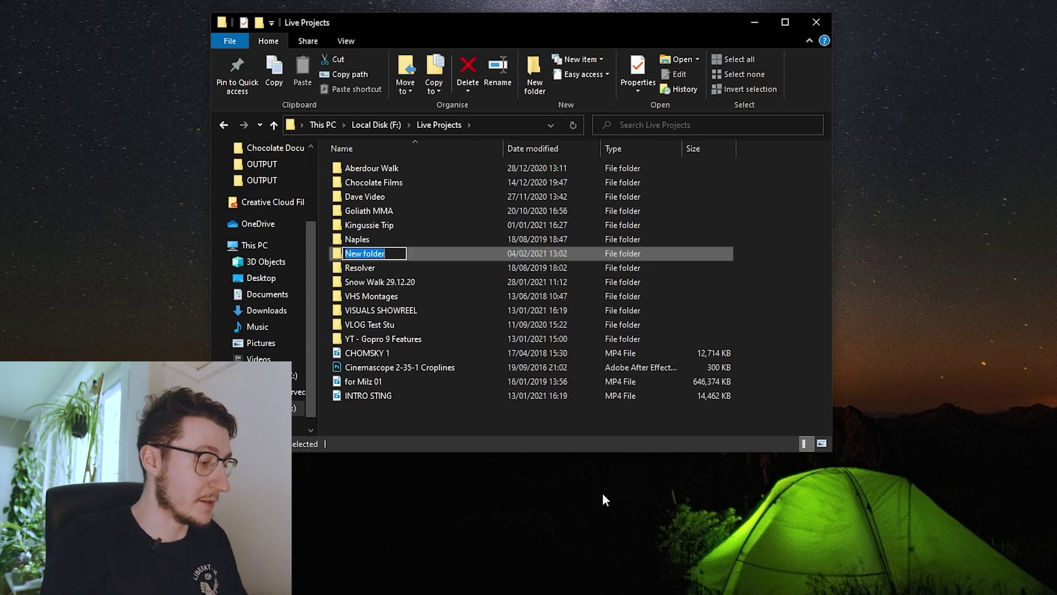
Name the new folder in Live Projects "Project Example" and open it
{"action": "type", "text": "Project Exampl"}
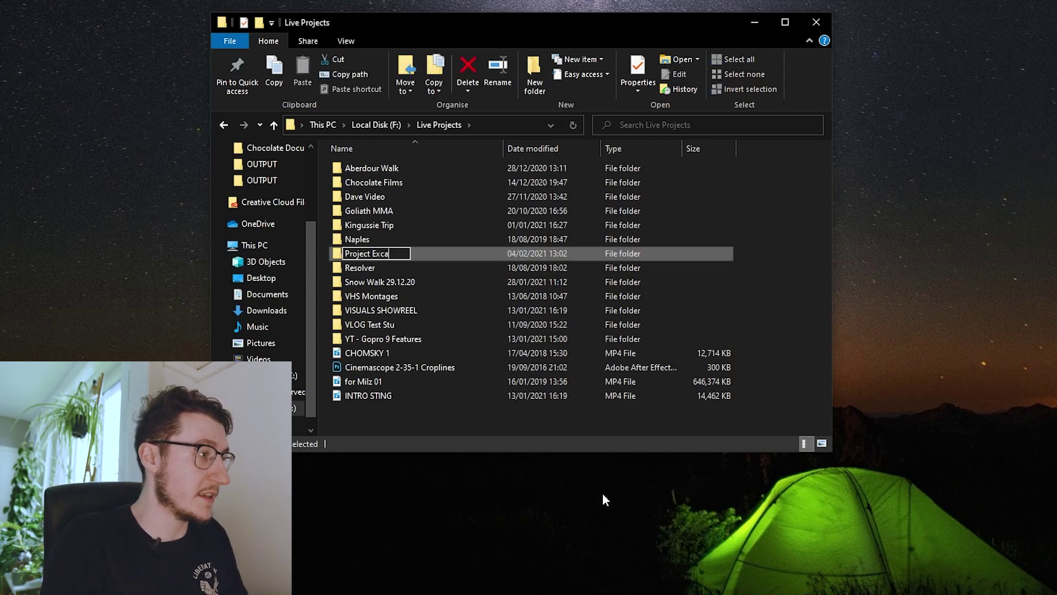
{"action": "type", "text": "e"}
{"action": "key", "text": "Return"}
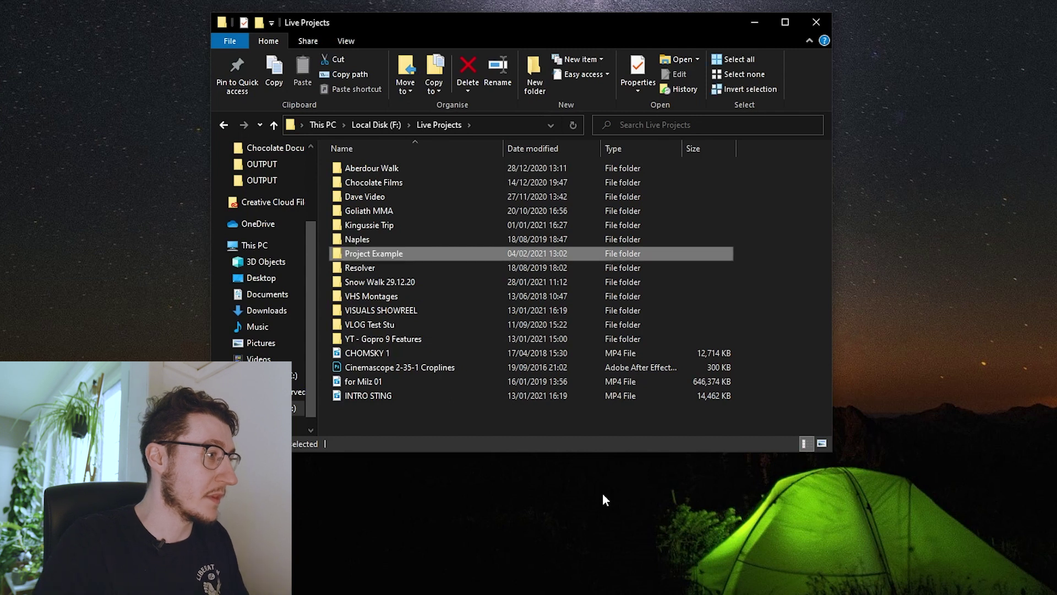
{"action": "key", "text": "Return"}
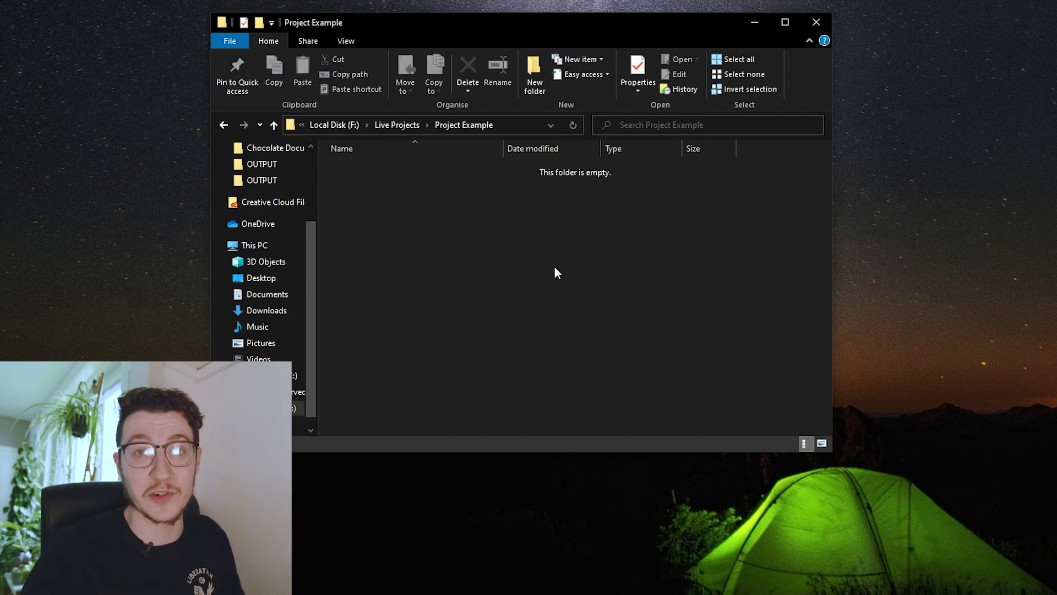
Create a folder named VIDEO inside the Project Example folder
{"action": "right_click", "coordinate": [410, 269]}
{"action": "mouse_move", "coordinate": [496, 433]}
{"action": "left_click", "coordinate": [600, 433]}
{"action": "type", "text": "VIDEO"}
{"action": "key", "text": "Return"}
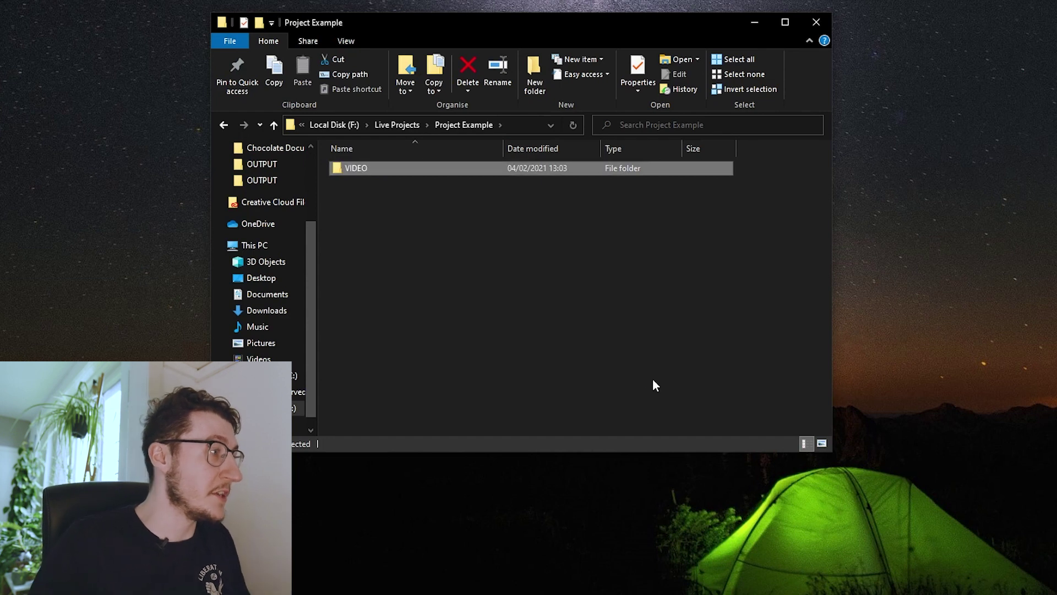
Create a folder named AUDIO inside the Project Example folder
{"action": "right_click", "coordinate": [399, 256]}
{"action": "mouse_move", "coordinate": [476, 421]}
{"action": "left_click", "coordinate": [595, 422]}
{"action": "type", "text": "AUDIO"}
{"action": "key", "text": "Return"}
Create a folder named ASSETS inside the Project Example folder
{"action": "right_click", "coordinate": [434, 345]}
{"action": "mouse_move", "coordinate": [512, 499]}
{"action": "left_click", "coordinate": [611, 505]}
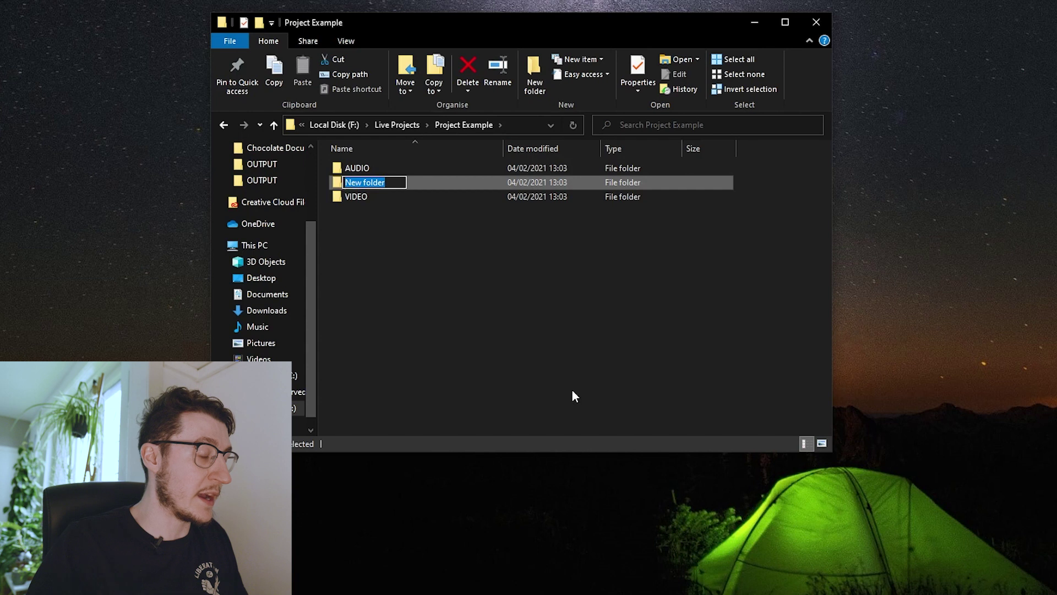
{"action": "type", "text": "ASSETS"}
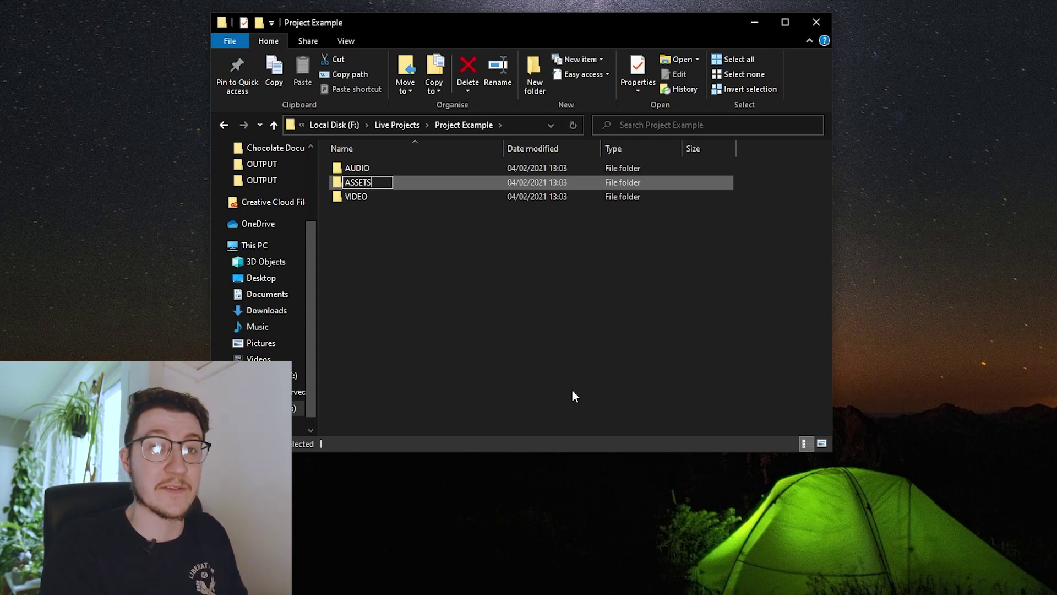
{"action": "key", "text": "ctrl+a"}
{"action": "type", "text": "ANIMATIONS"}
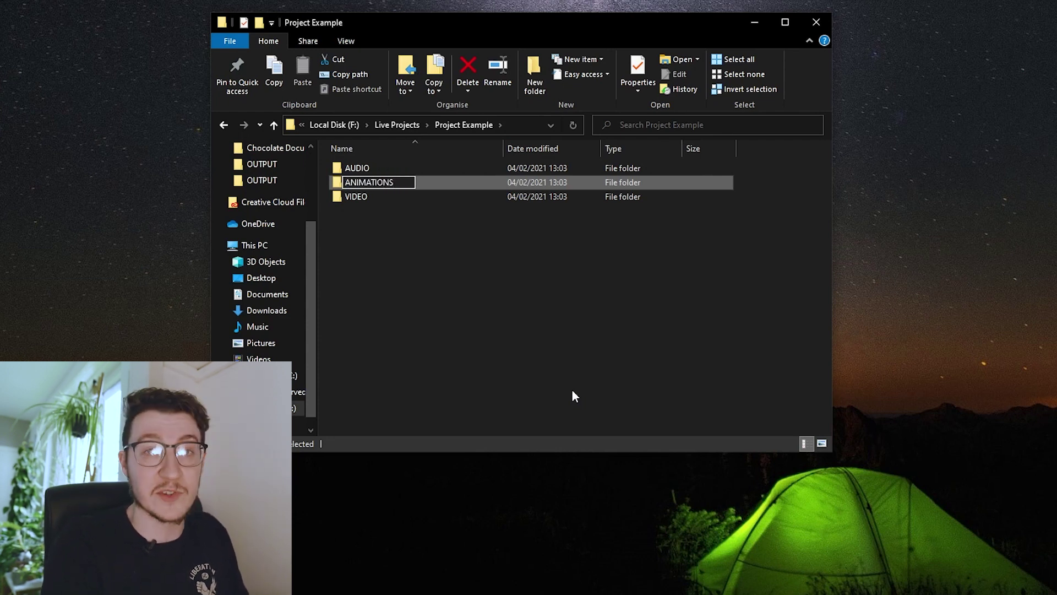
{"action": "key", "text": "ctrl+a"}
{"action": "type", "text": "ASSETS"}
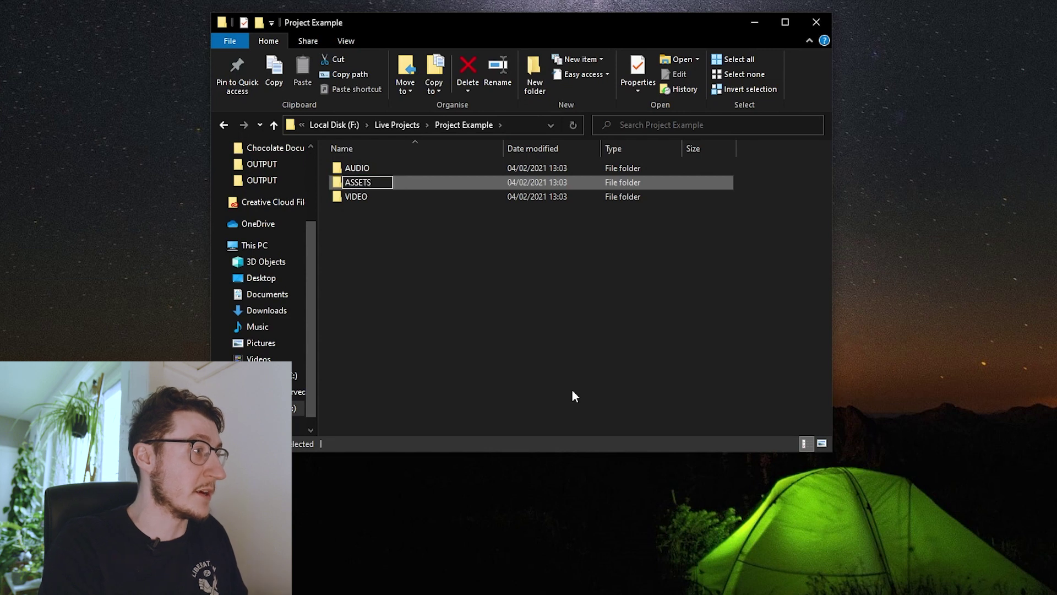
{"action": "key", "text": "Return"}
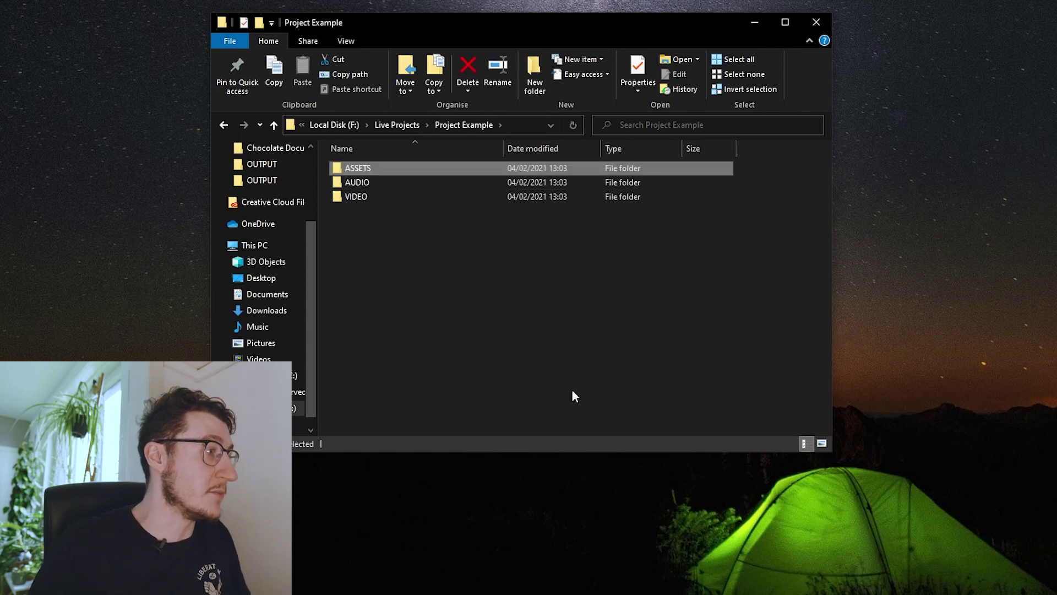
Create a folder named OUTPUT inside the Project Example folder
{"action": "right_click", "coordinate": [414, 306]}
{"action": "type", "text": "wf"}
{"action": "type", "text": "OUTPUT"}
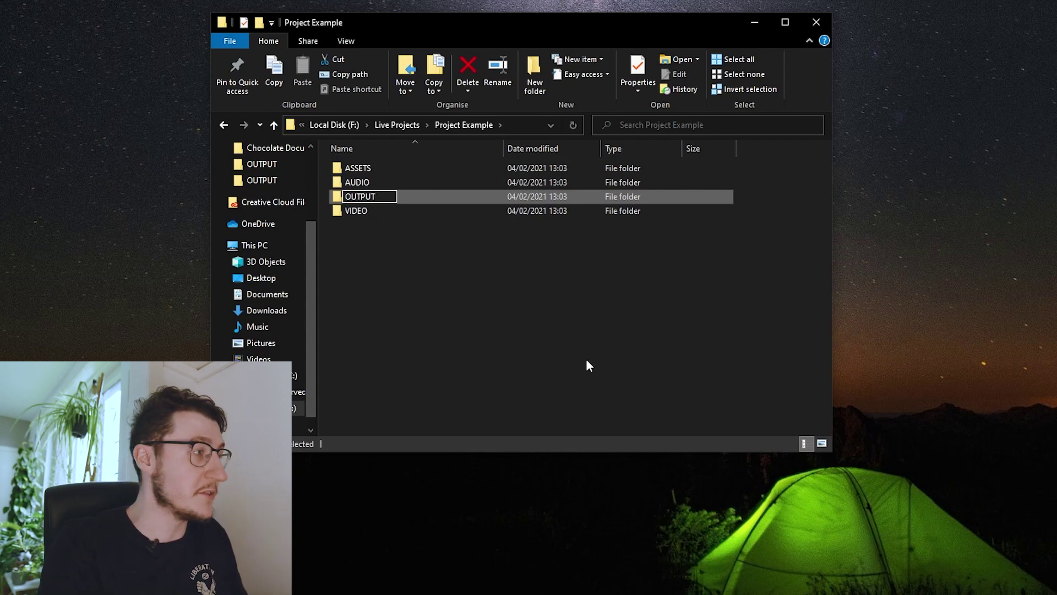
{"action": "key", "text": "Return"}
Create a folder named PROJECTS inside the Project Example folder
{"action": "right_click", "coordinate": [562, 349]}
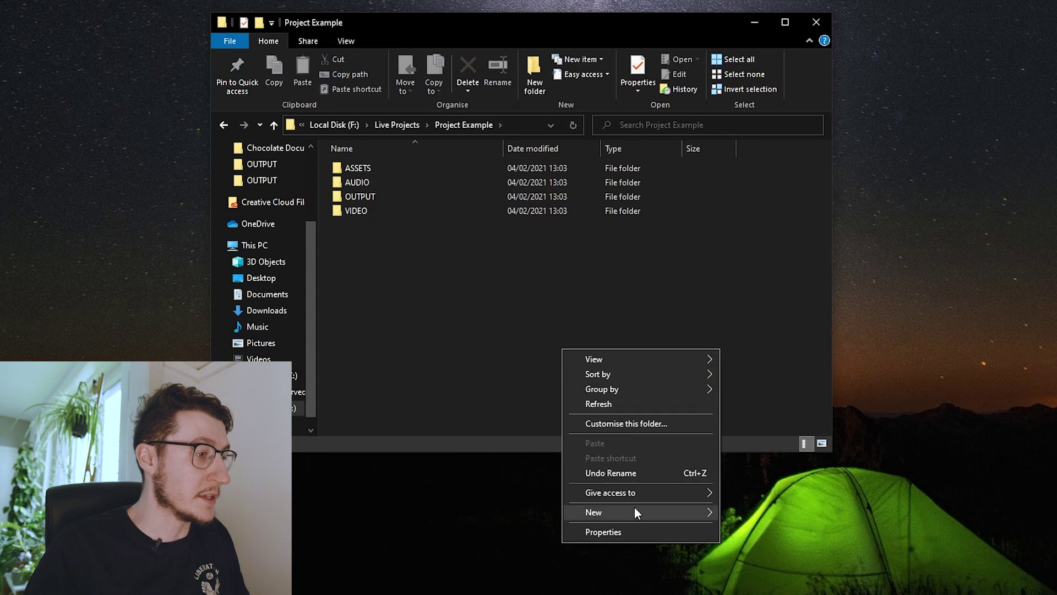
{"action": "mouse_move", "coordinate": [634, 507]}
{"action": "left_click", "coordinate": [752, 508]}
{"action": "type", "text": "PROJECTS"}
{"action": "left_click", "coordinate": [447, 309]}
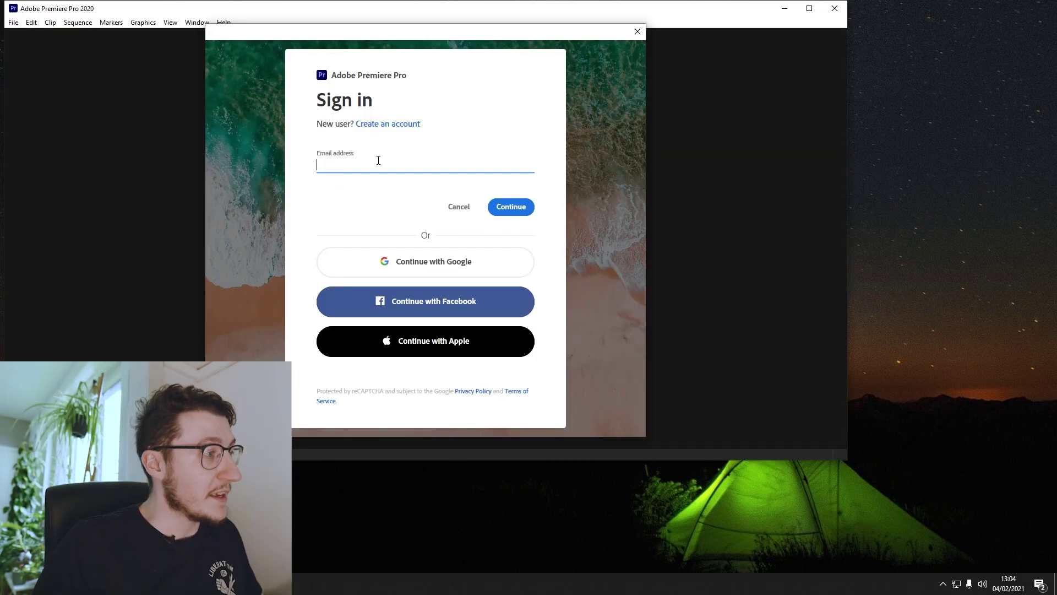
Switch to Adobe Premiere Pro and sign in by entering the account email address and password
{"action": "type", "text": "richy"}
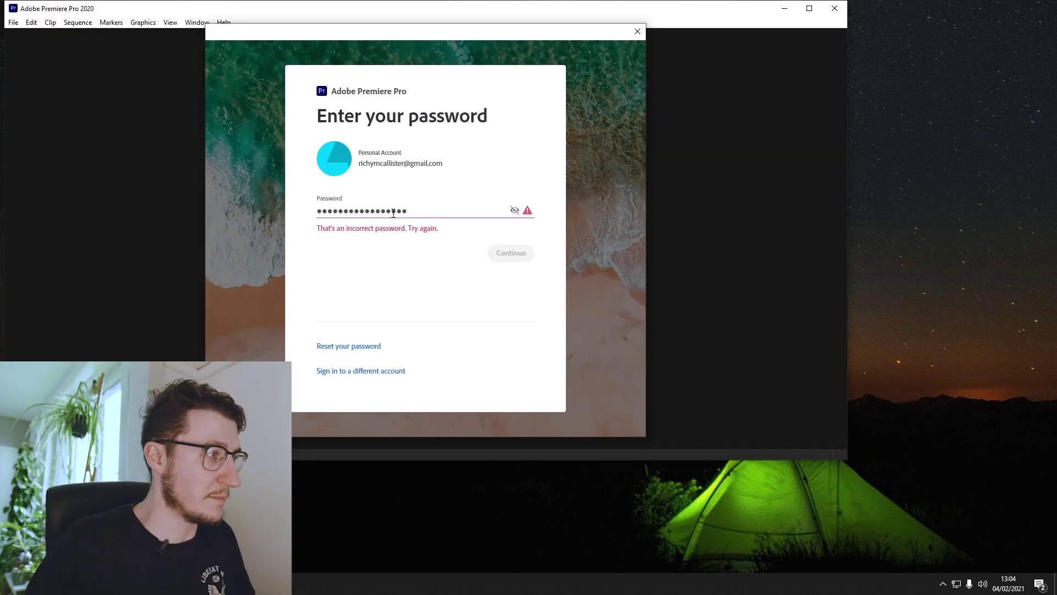
{"action": "key", "text": "BackSpace"}
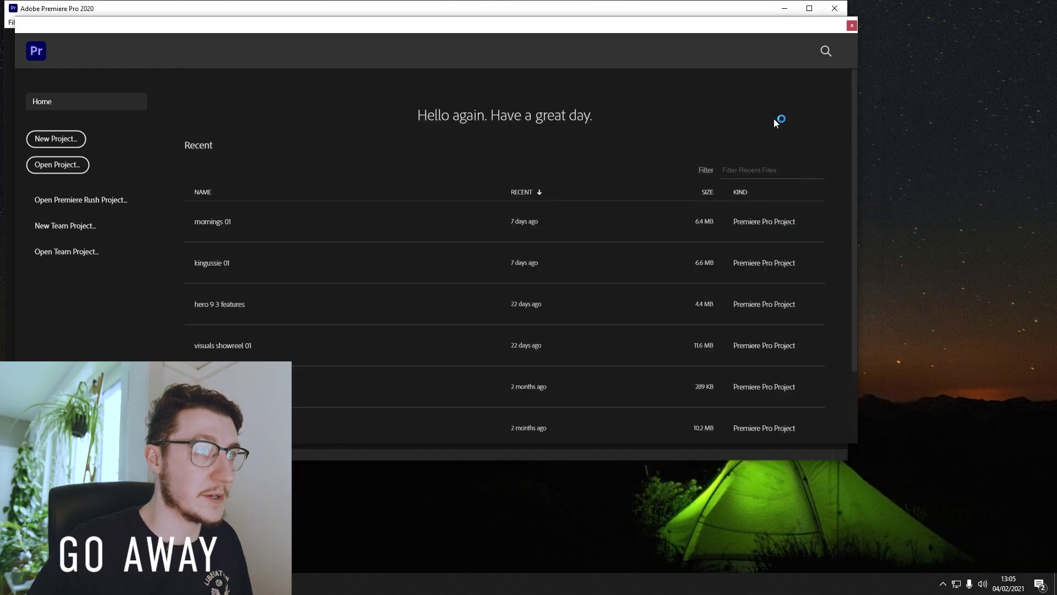
Start a new project named "Project Example 01" and set its location to F:\Live Projects\Project Example\PROJECTS
{"action": "left_click", "coordinate": [64, 142]}
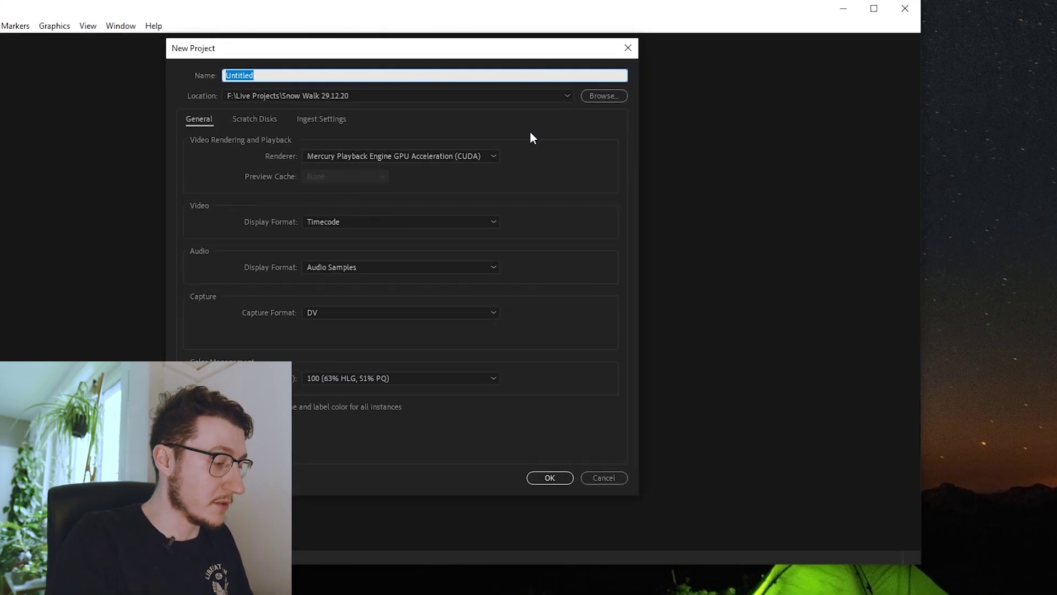
{"action": "type", "text": "Project Examples"}
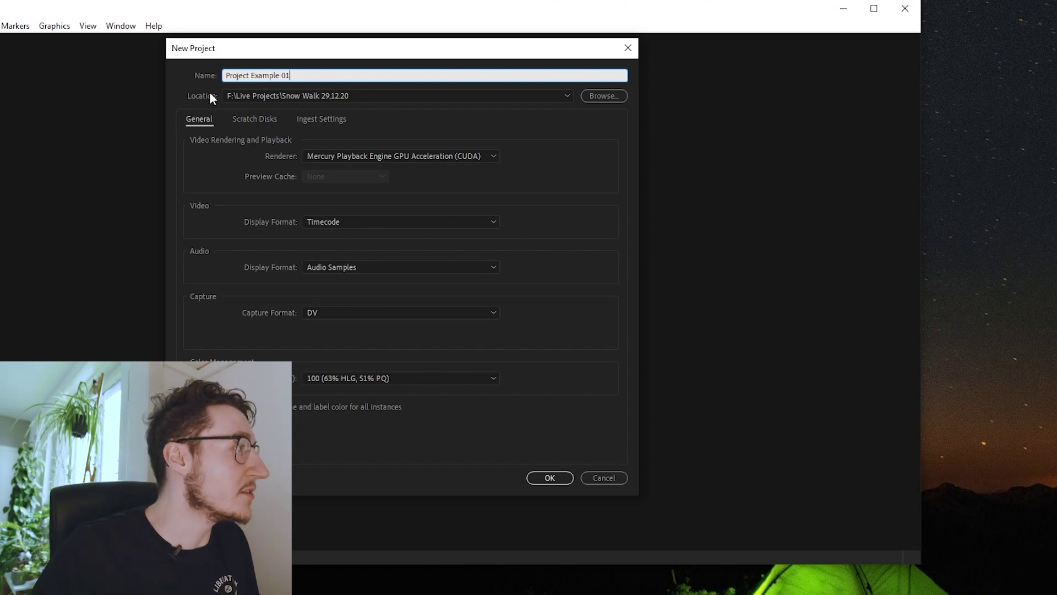
{"action": "left_click", "coordinate": [594, 97]}
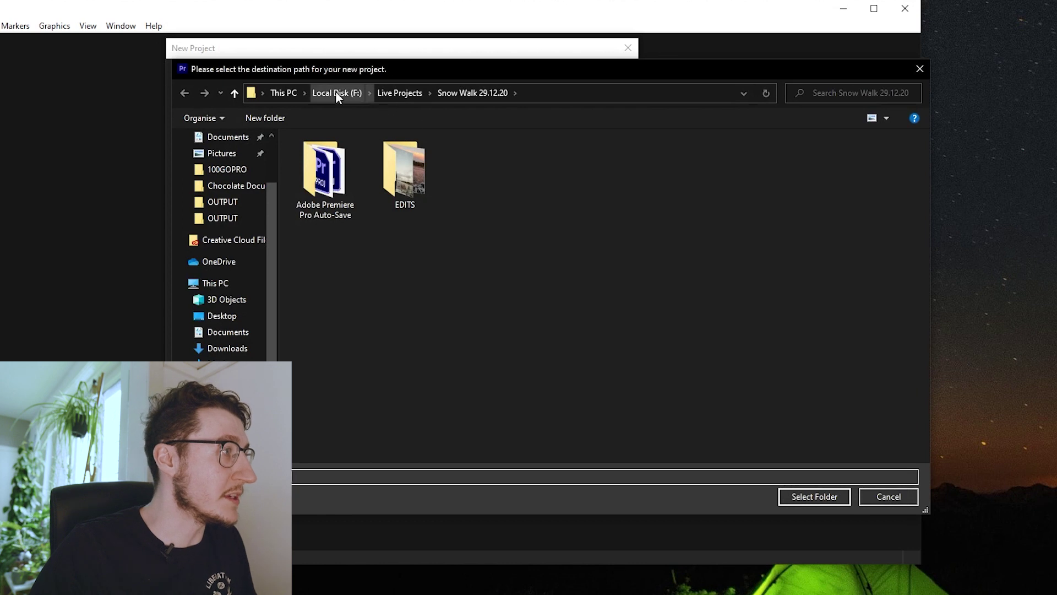
{"action": "left_click", "coordinate": [395, 92]}
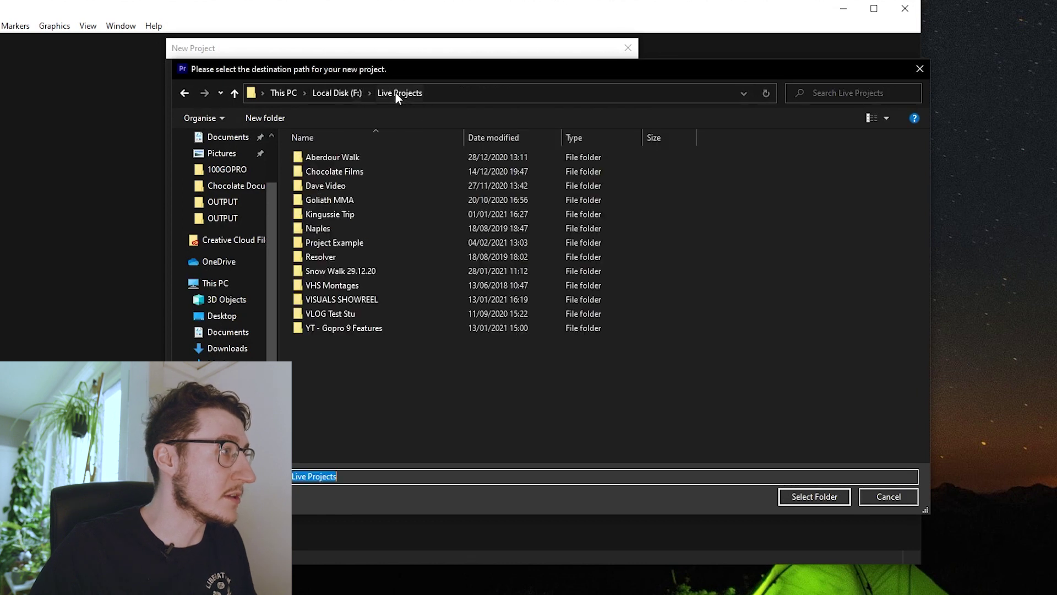
{"action": "left_click", "coordinate": [348, 243]}
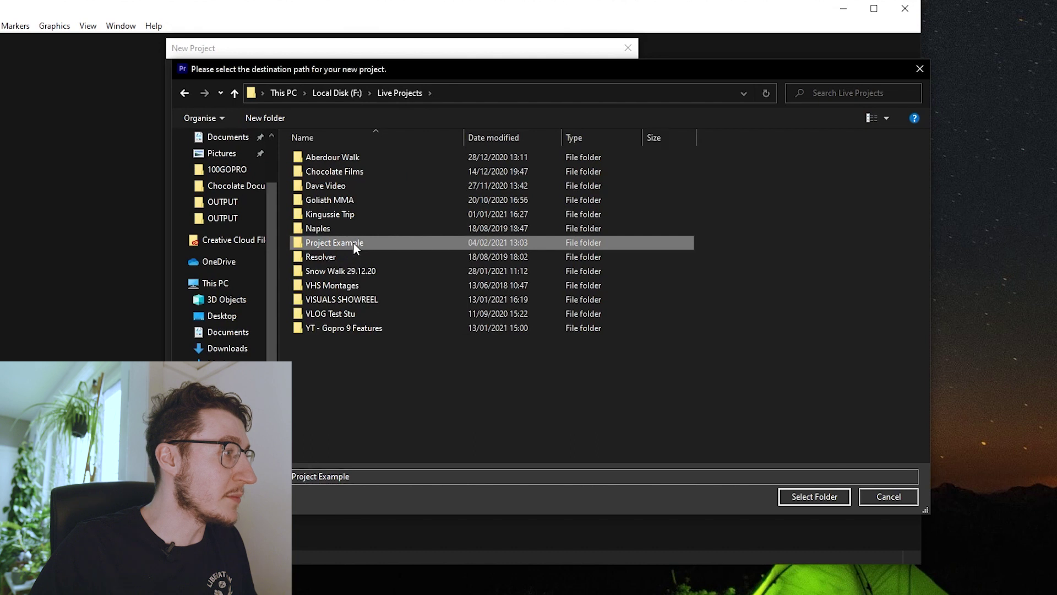
{"action": "double_click", "coordinate": [353, 243]}
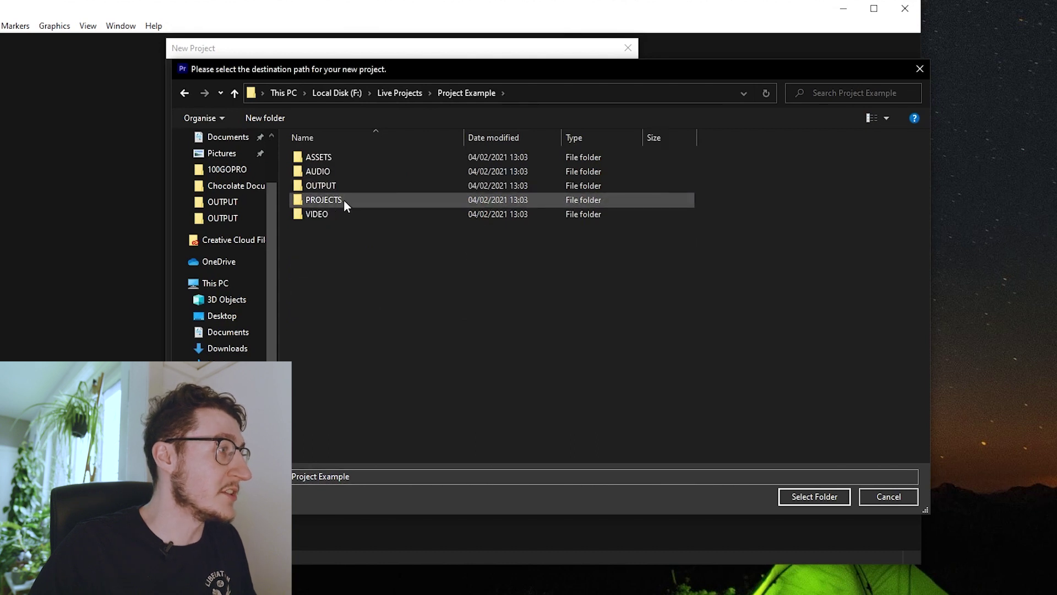
{"action": "double_click", "coordinate": [343, 199]}
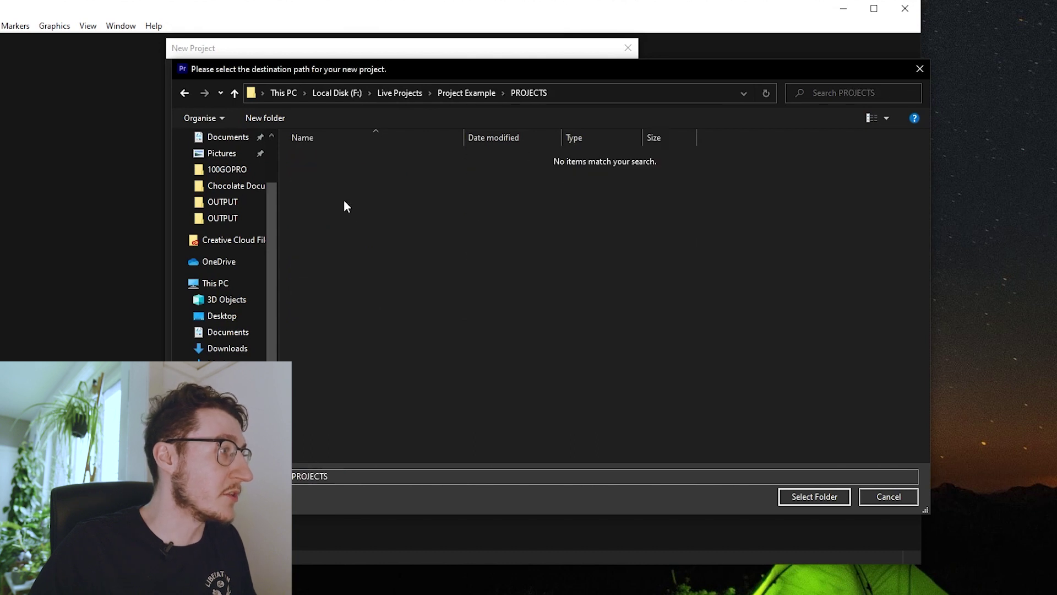
{"action": "left_click", "coordinate": [815, 498]}
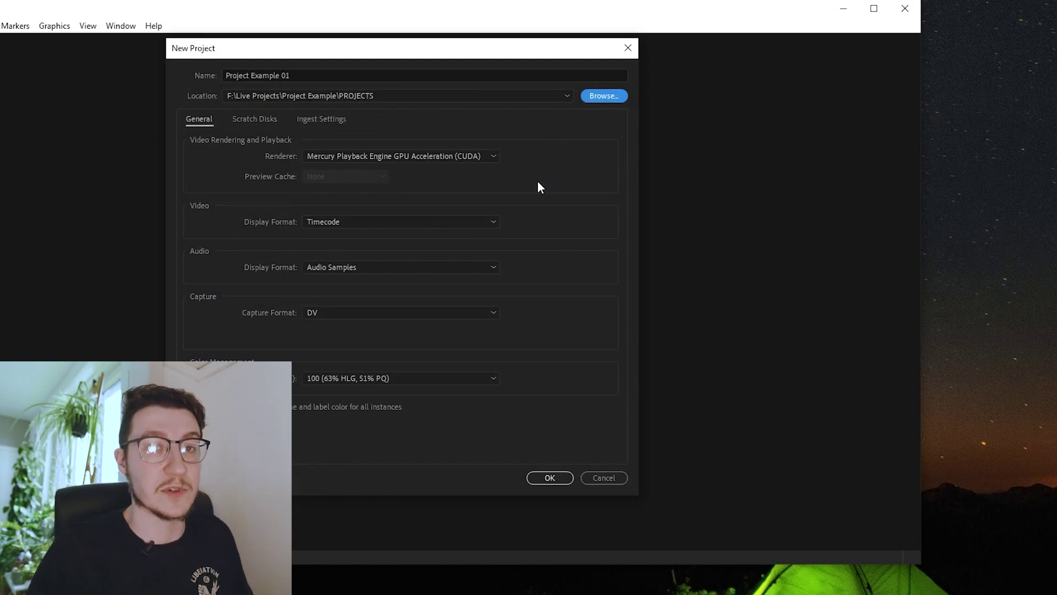
Review the renderer options and scratch disk locations, keep Mercury Playback Engine GPU Acceleration (CUDA), and create the project
{"action": "left_click", "coordinate": [444, 157]}
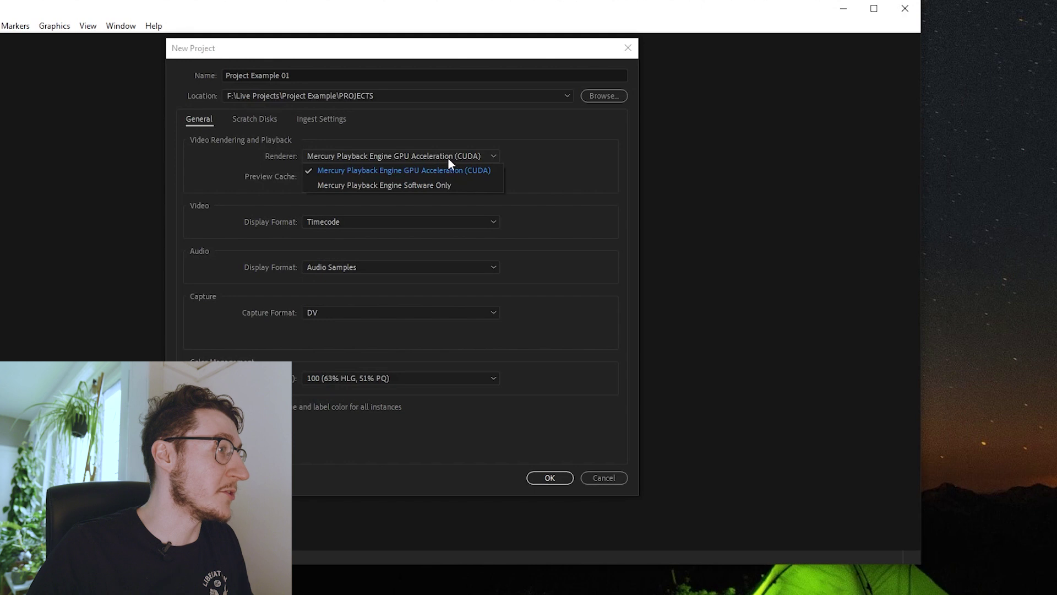
{"action": "left_click", "coordinate": [448, 157]}
{"action": "key", "text": "ctrl+Tab"}
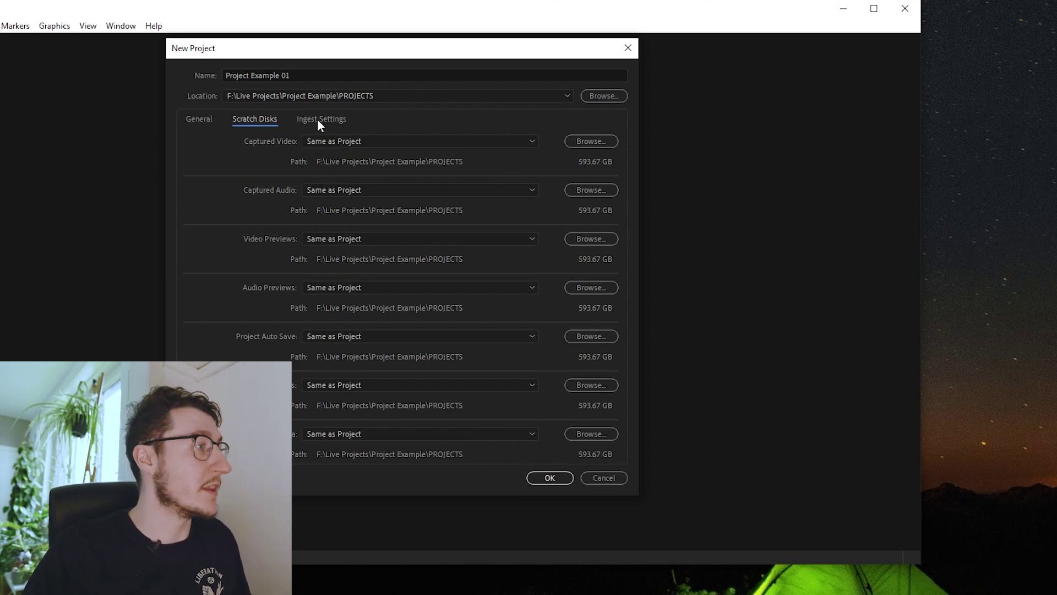
{"action": "key", "text": "ctrl+shift+Tab"}
{"action": "left_click", "coordinate": [548, 477]}
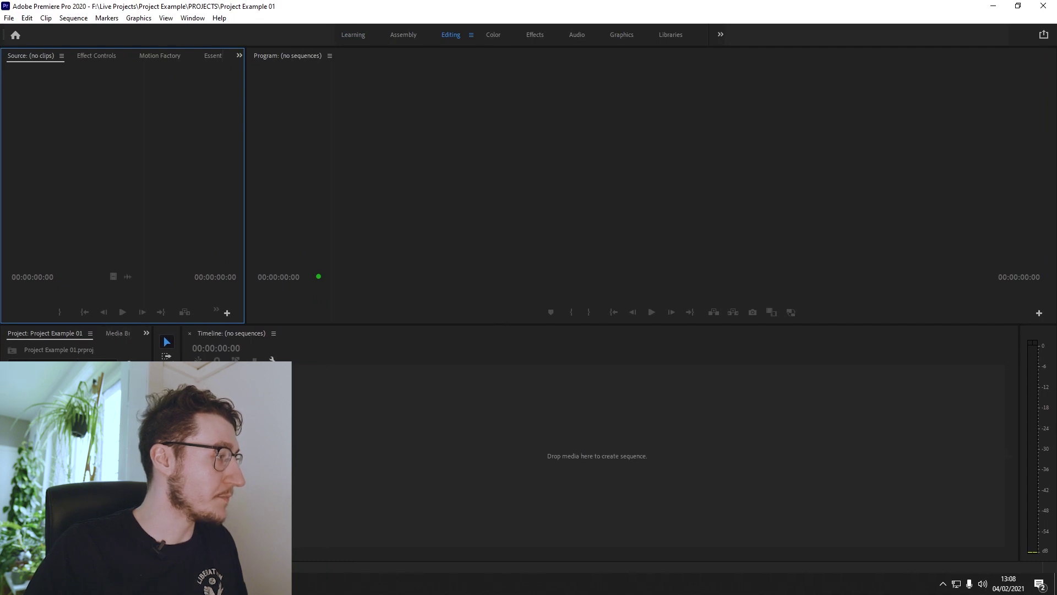
Dock the Project panel beside the Source monitor and compare it with the Project Example folder in File Explorer
{"action": "left_click_drag", "start_coordinate": [44, 333], "coordinate": [32, 187]}
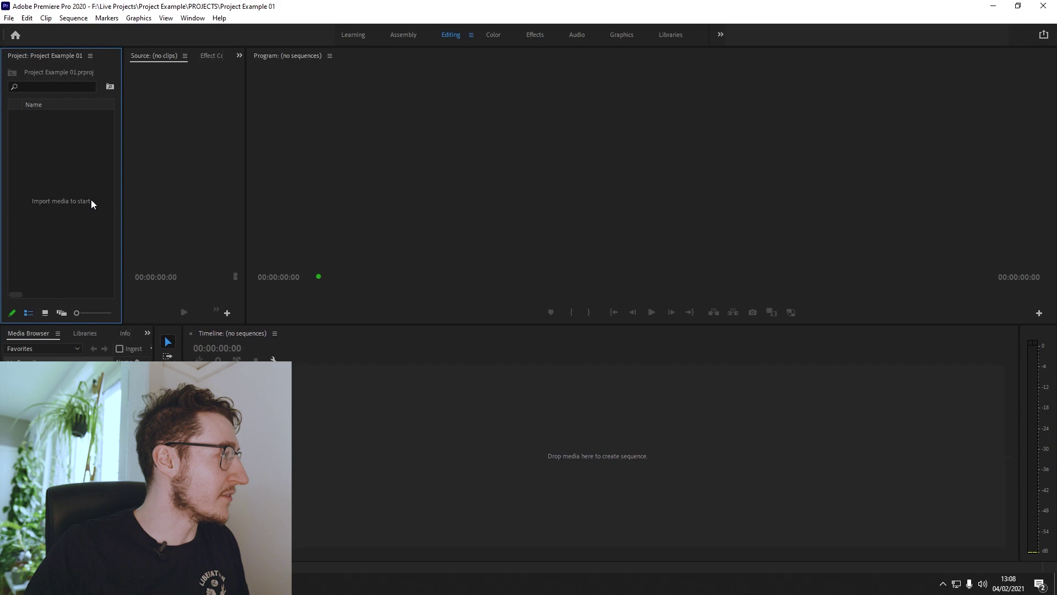
{"action": "key", "text": "alt+Tab"}
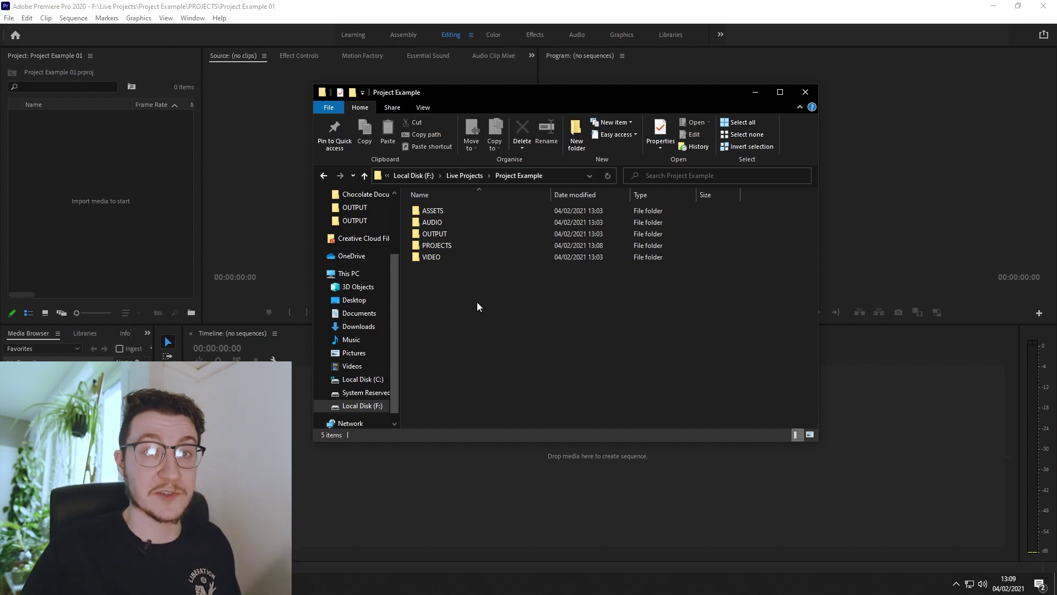
{"action": "left_click", "coordinate": [103, 210]}
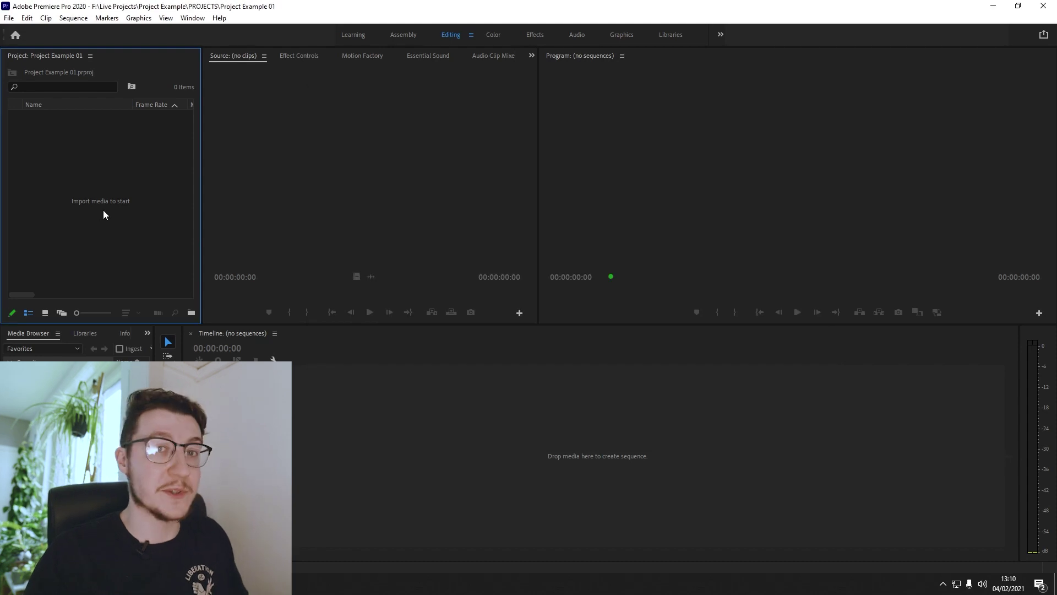
Open the recent project "hero 9 3 features" from the YT - Gopro 9 Features folder
{"action": "left_click", "coordinate": [234, 200]}
{"action": "left_click", "coordinate": [9, 17]}
{"action": "mouse_move", "coordinate": [52, 79]}
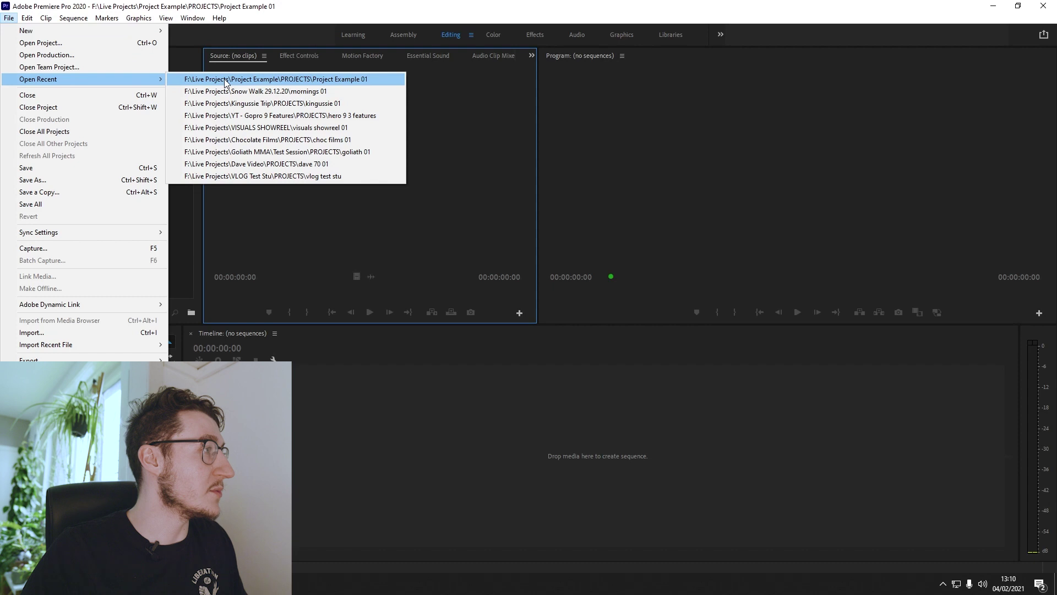
{"action": "left_click", "coordinate": [262, 116]}
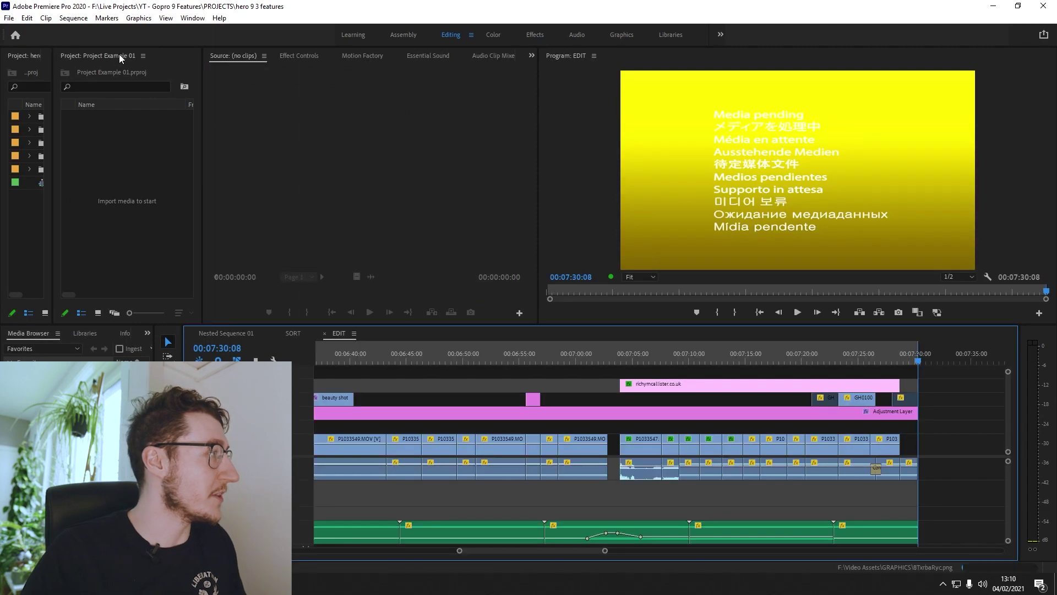
Examine the finished EDIT sequence by previewing several points along its timeline
{"action": "left_click", "coordinate": [389, 345]}
{"action": "key", "text": "="}
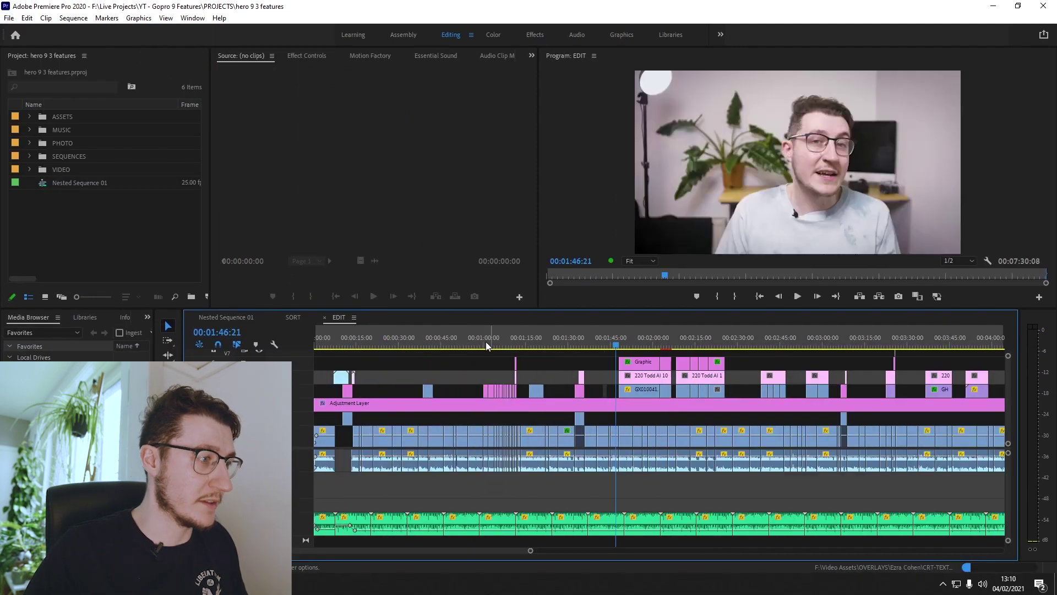
{"action": "left_click", "coordinate": [459, 341]}
{"action": "left_click", "coordinate": [373, 342]}
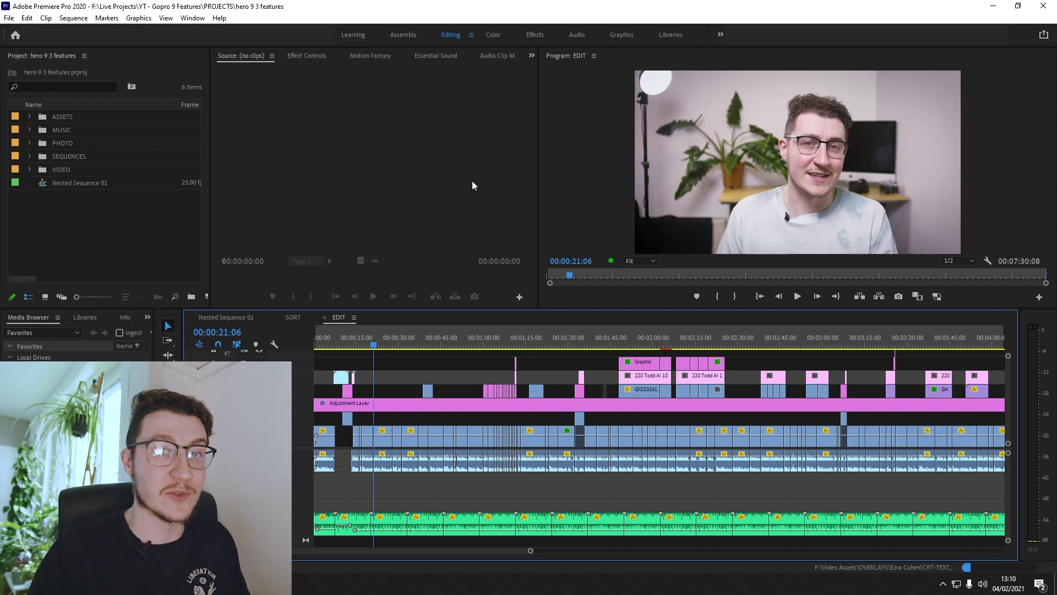
{"action": "left_click", "coordinate": [447, 344]}
{"action": "left_click", "coordinate": [497, 340]}
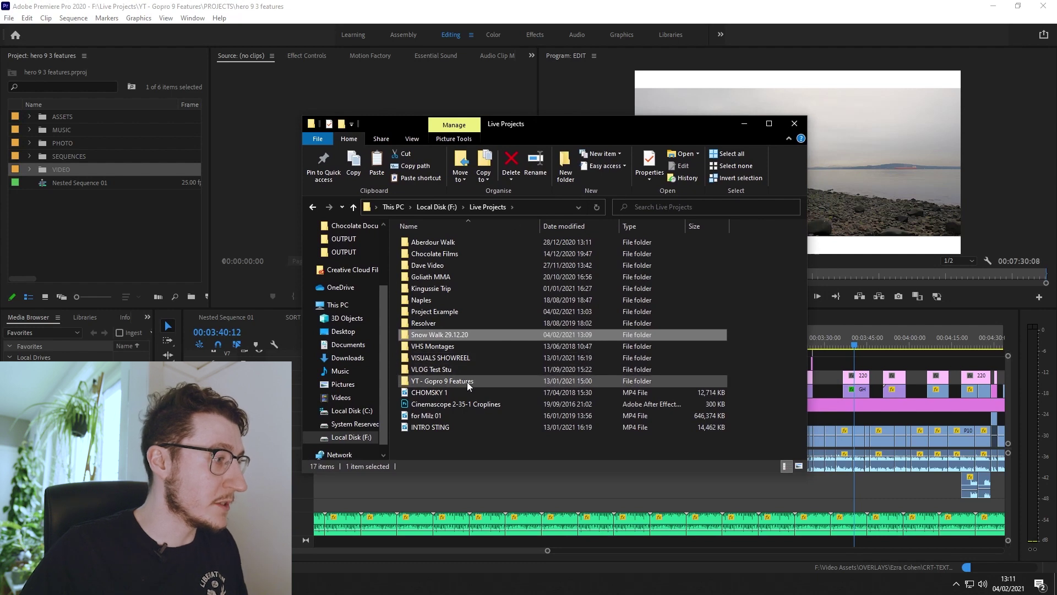
Open the "YT - Gopro 9 Features" folder in File Explorer to view its subfolders
{"action": "left_click", "coordinate": [473, 382]}
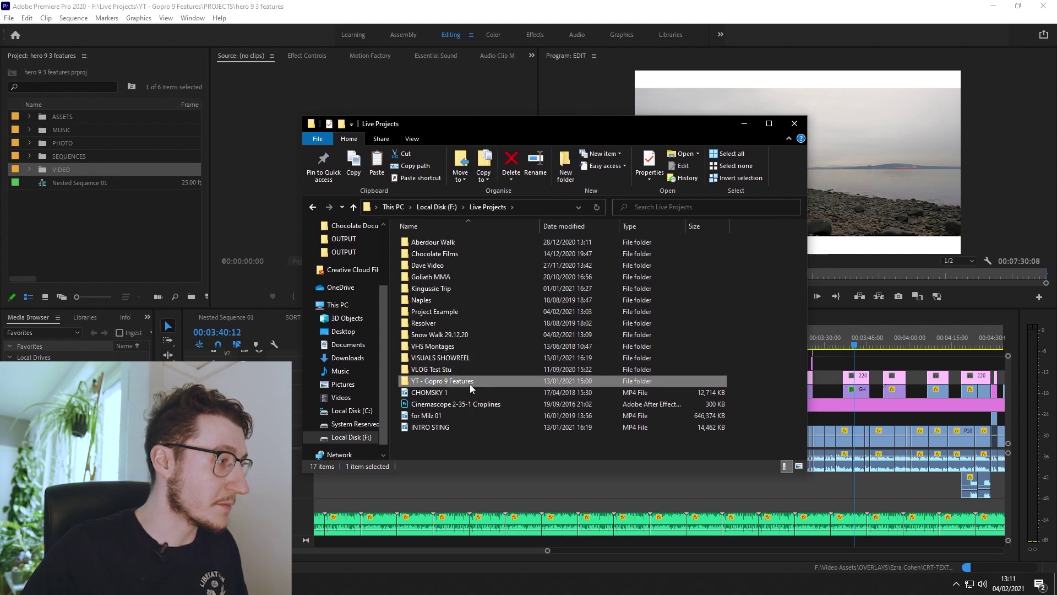
{"action": "double_click", "coordinate": [479, 382]}
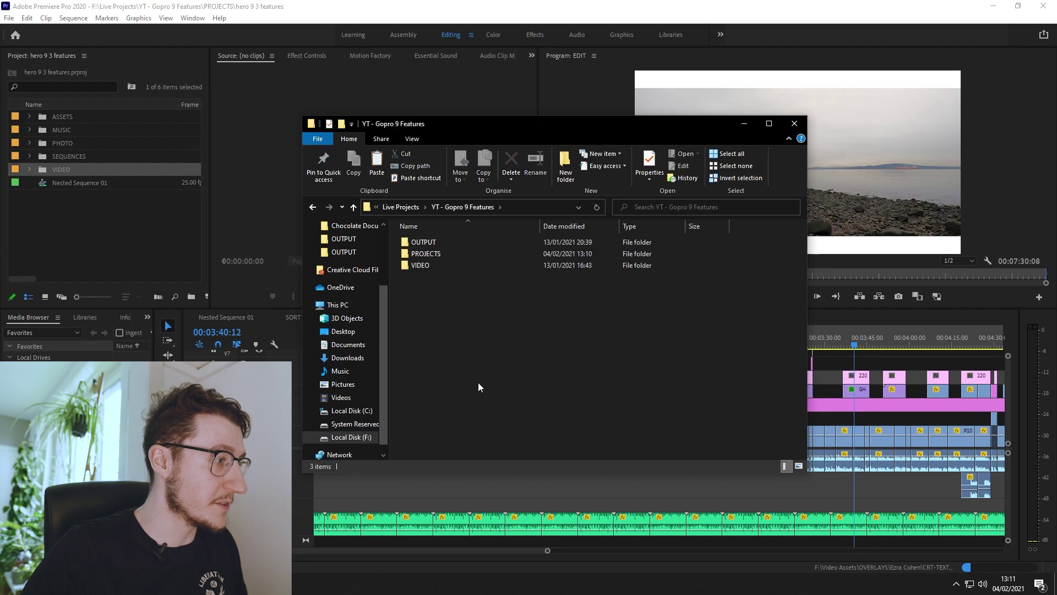
Look through the OUTPUT folder and the PROJECTS folder, including its Adobe Premiere Pro Auto-Save subfolder
{"action": "left_click", "coordinate": [438, 266]}
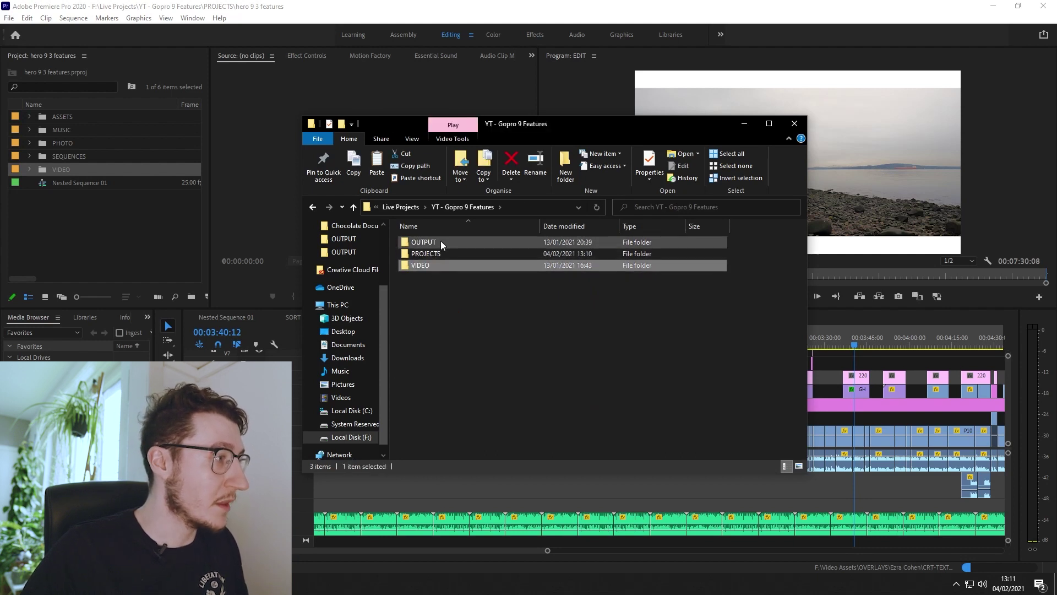
{"action": "double_click", "coordinate": [441, 241]}
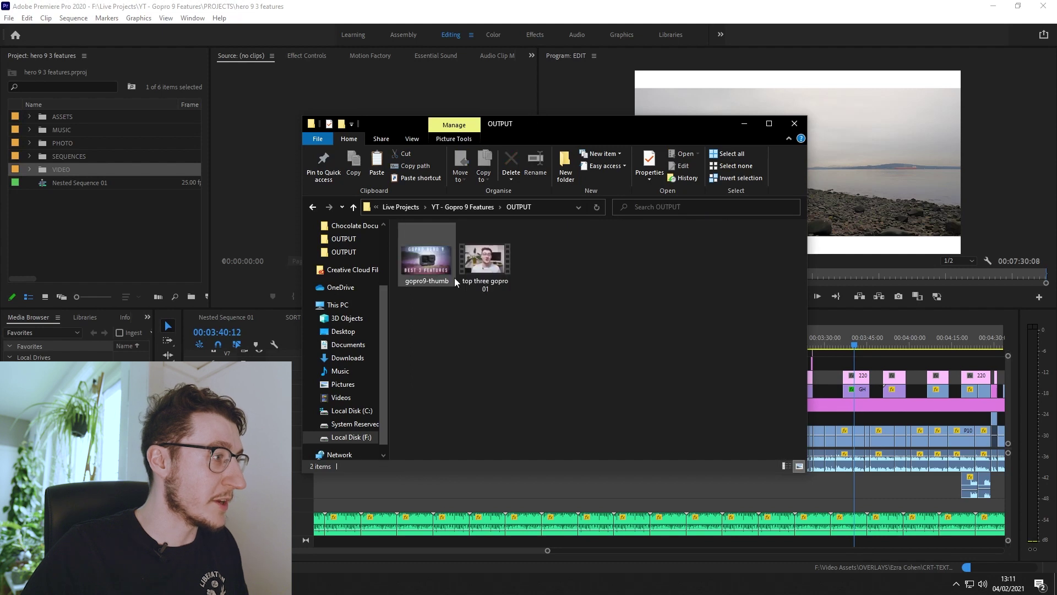
{"action": "left_click", "coordinate": [474, 207]}
{"action": "double_click", "coordinate": [447, 254]}
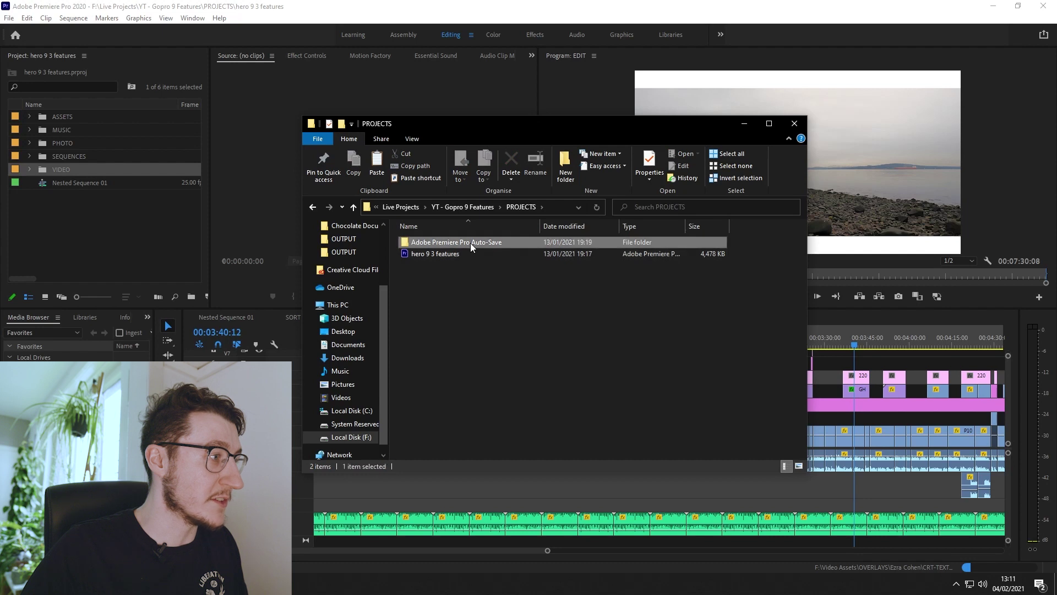
{"action": "double_click", "coordinate": [470, 243]}
{"action": "scroll", "coordinate": [560, 286], "scroll_direction": "down", "scroll_amount": 1}
{"action": "scroll", "coordinate": [559, 286], "scroll_direction": "up", "scroll_amount": 1}
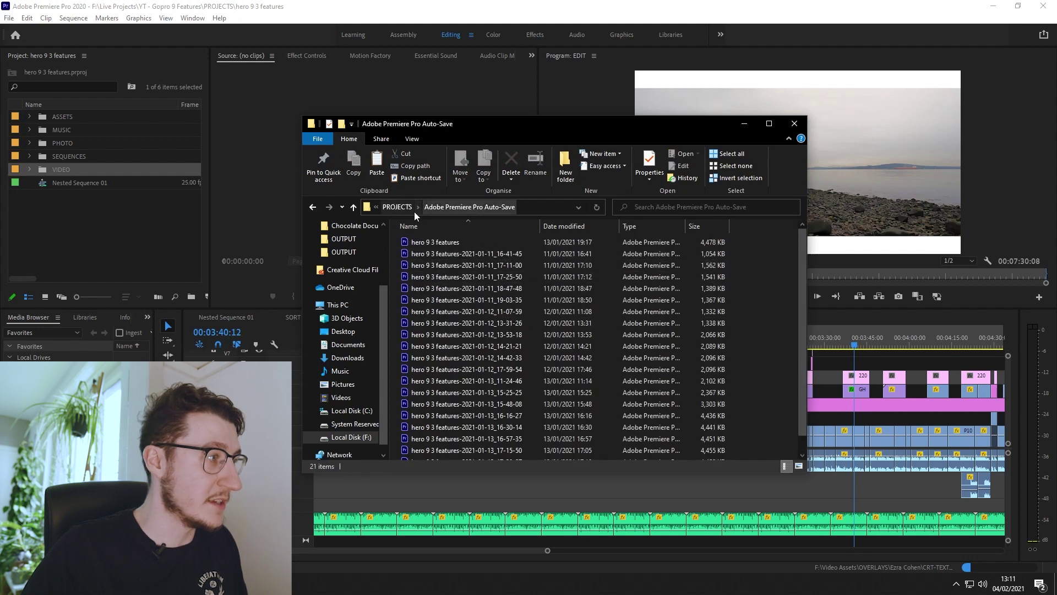
{"action": "left_click", "coordinate": [401, 207]}
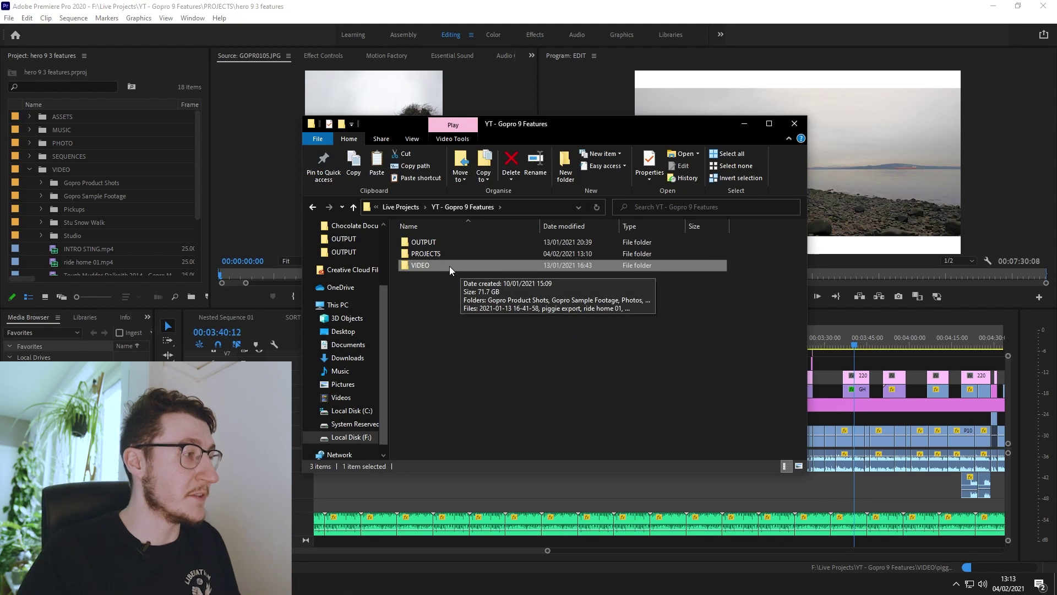
Open the VIDEO folder of the Gopro 9 project and compare its subfolders with the VIDEO bin in Premiere Pro
{"action": "double_click", "coordinate": [449, 266]}
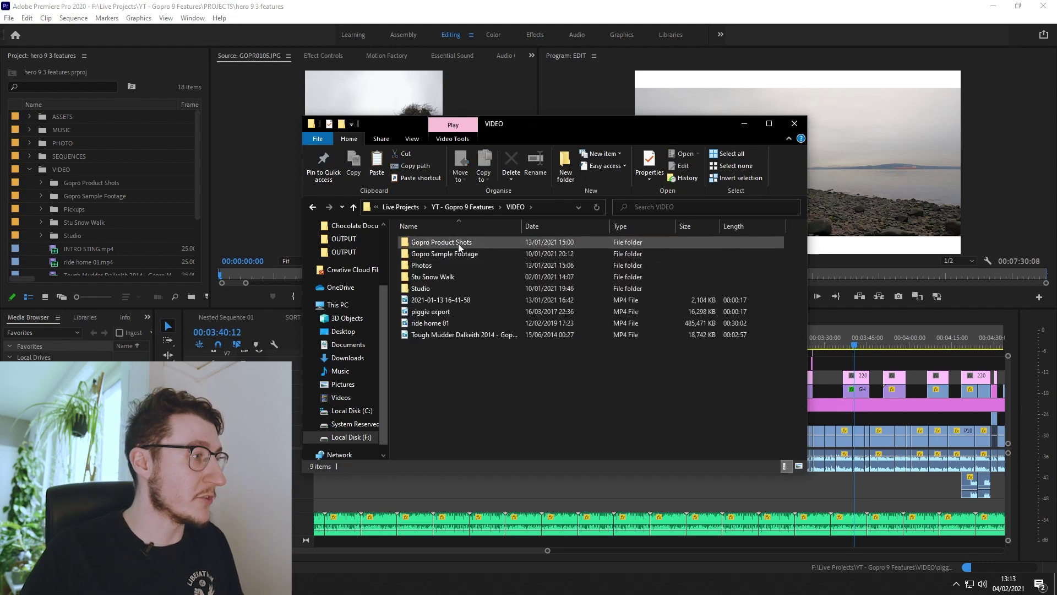
{"action": "right_click", "coordinate": [458, 289]}
{"action": "left_click", "coordinate": [427, 385]}
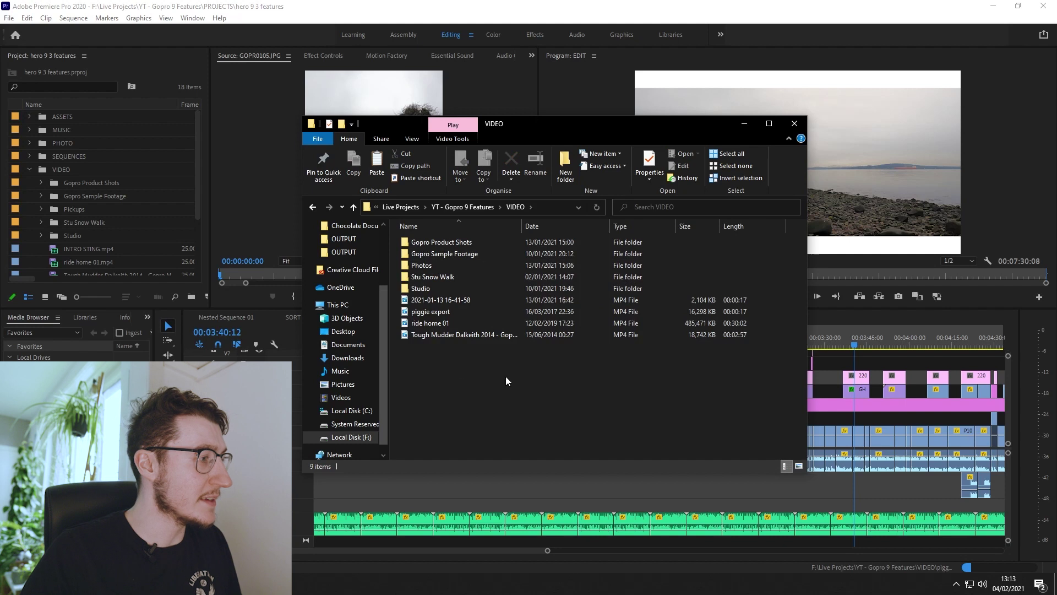
{"action": "left_click_drag", "start_coordinate": [460, 375], "coordinate": [473, 347]}
{"action": "mouse_move", "coordinate": [194, 179]}
{"action": "left_mouse_down"}
{"action": "mouse_move", "coordinate": [194, 238]}
{"action": "mouse_move", "coordinate": [195, 188]}
{"action": "left_mouse_up"}
{"action": "key", "text": "alt+Tab"}
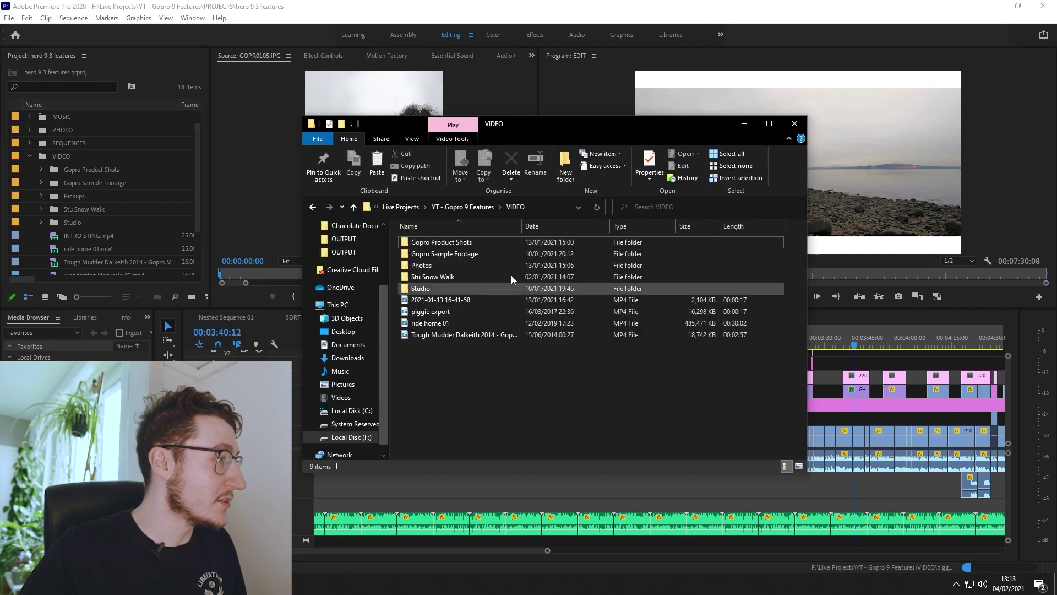
Preview P1000201.MP4 from the Gopro Product Shots bin in the Source monitor and expand the Gopro Sample Footage bin
{"action": "left_click_drag", "start_coordinate": [447, 240], "coordinate": [81, 173]}
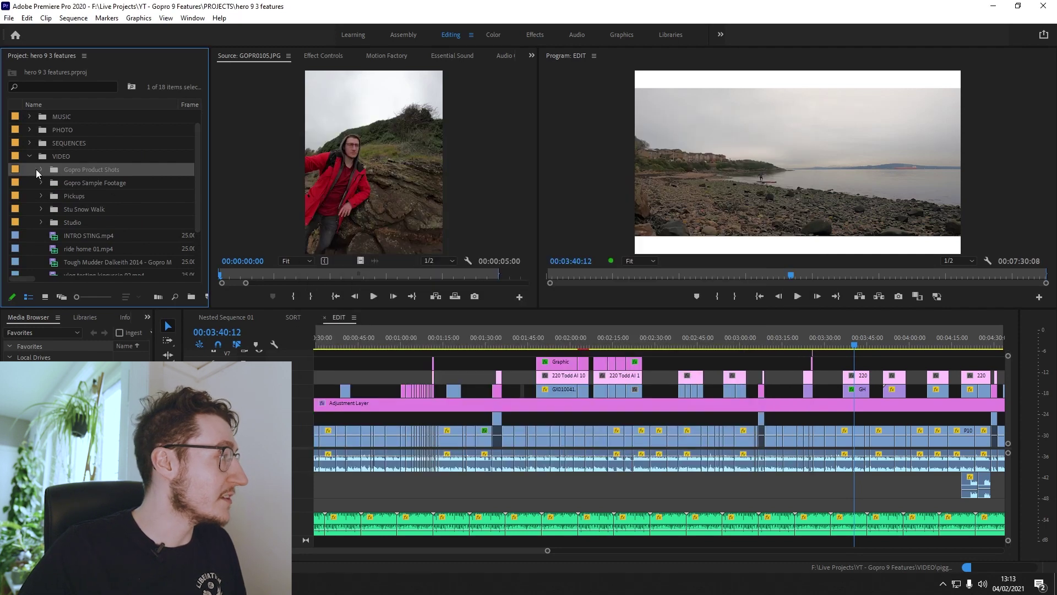
{"action": "left_click", "coordinate": [41, 169]}
{"action": "left_click", "coordinate": [98, 183]}
{"action": "double_click", "coordinate": [91, 225]}
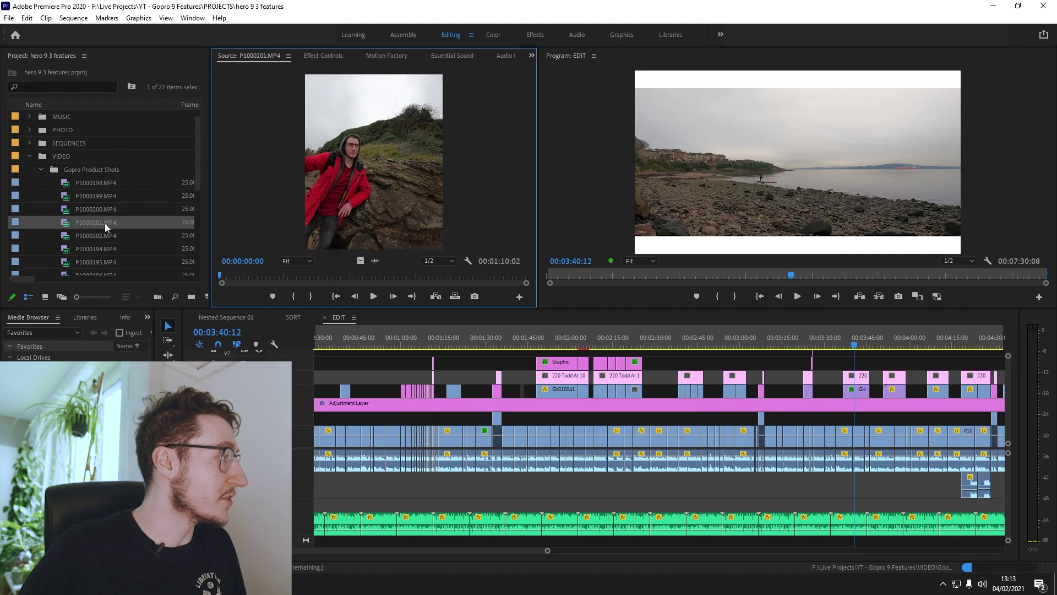
{"action": "left_click", "coordinate": [371, 275]}
{"action": "left_click", "coordinate": [43, 182]}
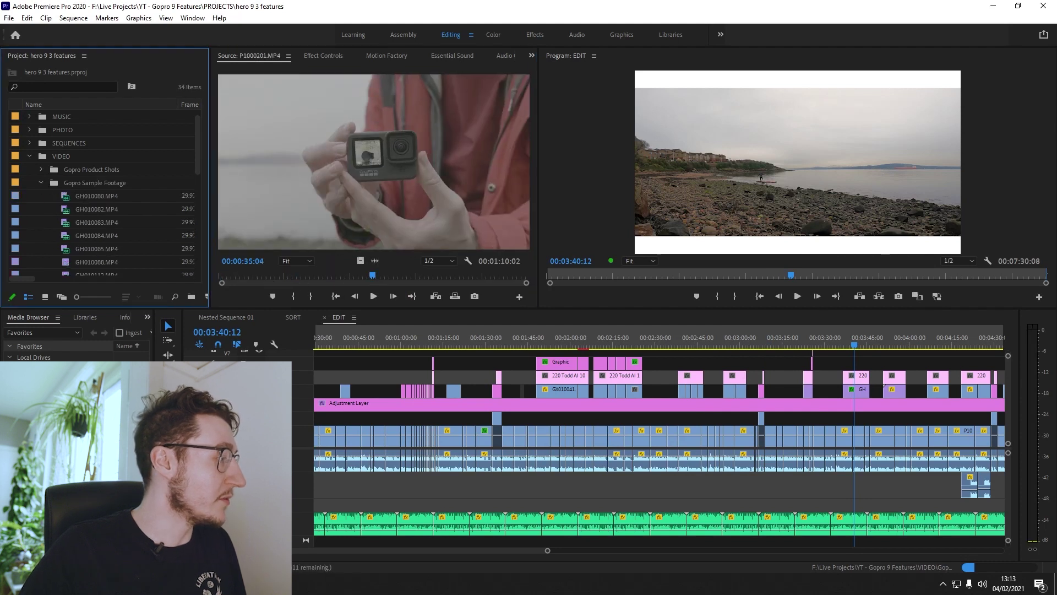
Compare the Gopro Sample Footage folder in File Explorer with its matching bin and preview GH010084.MP4 in Premiere Pro
{"action": "key", "text": "alt+Tab"}
{"action": "left_click", "coordinate": [452, 254]}
{"action": "double_click", "coordinate": [451, 254]}
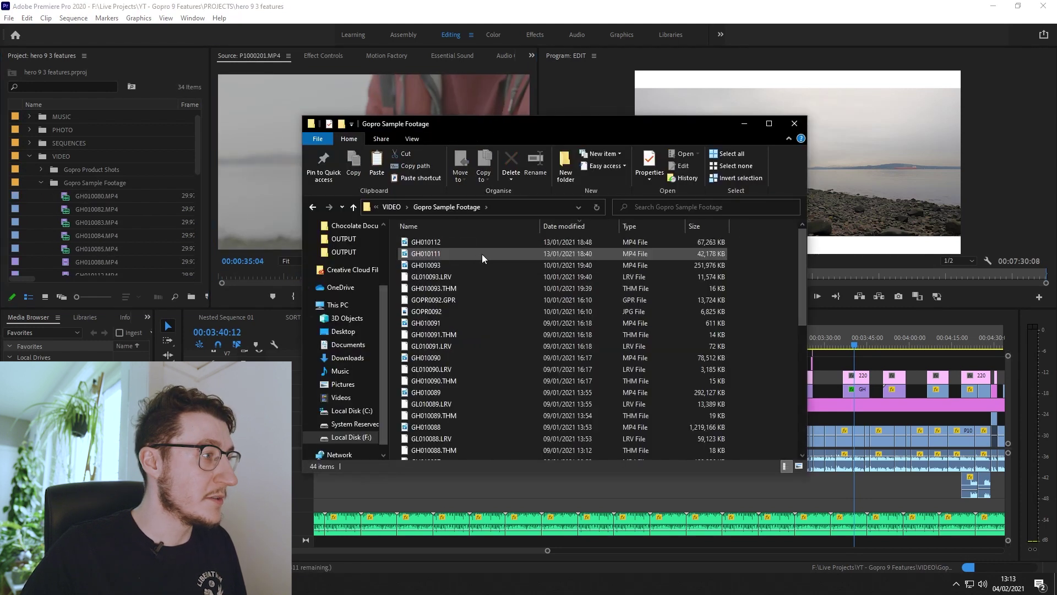
{"action": "left_click", "coordinate": [391, 207]}
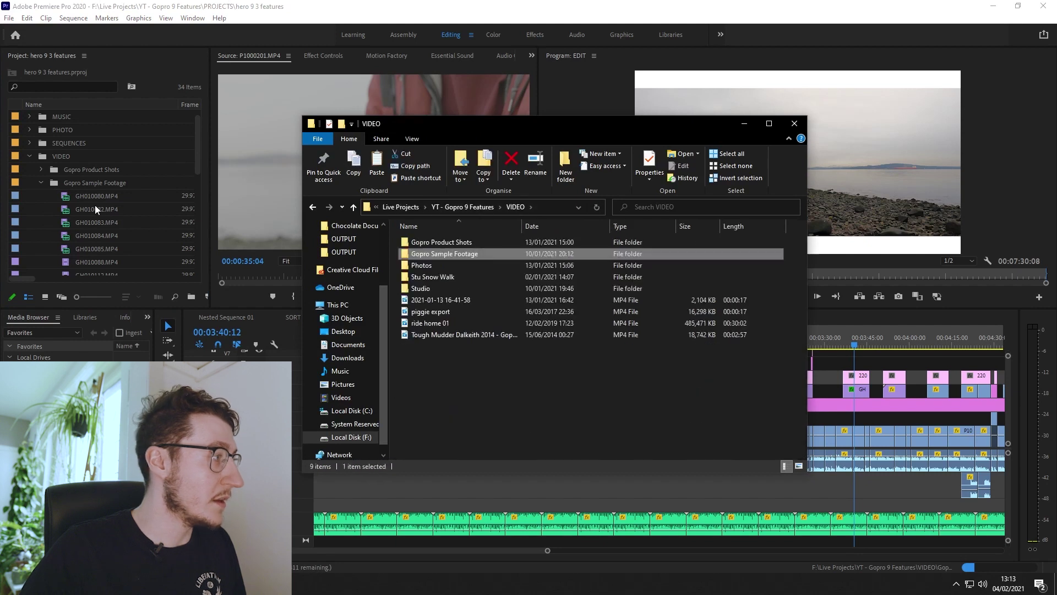
{"action": "left_click", "coordinate": [94, 207]}
{"action": "left_click", "coordinate": [68, 236]}
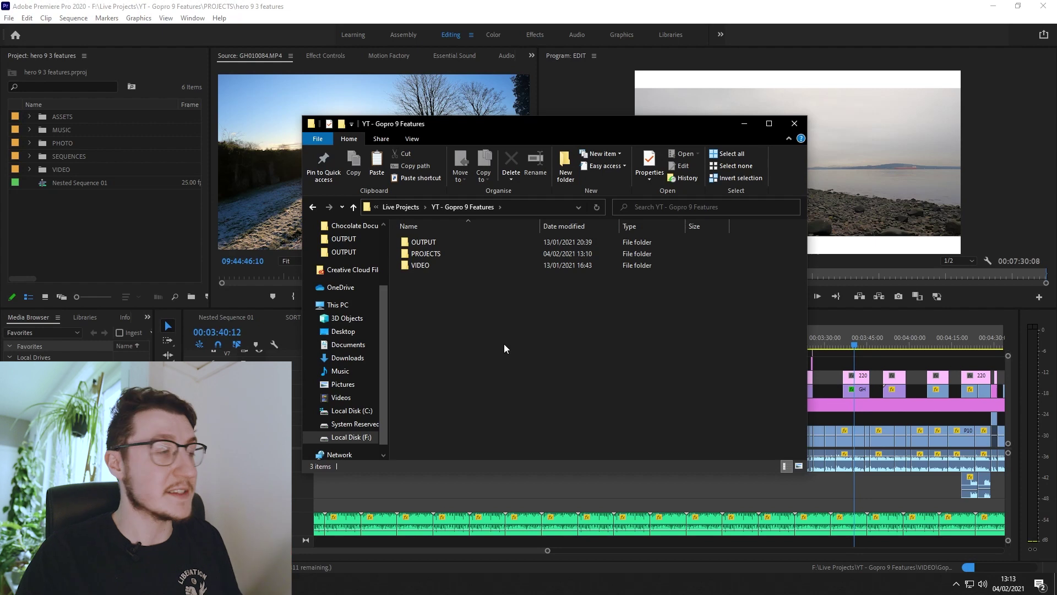
{"action": "left_click", "coordinate": [91, 221]}
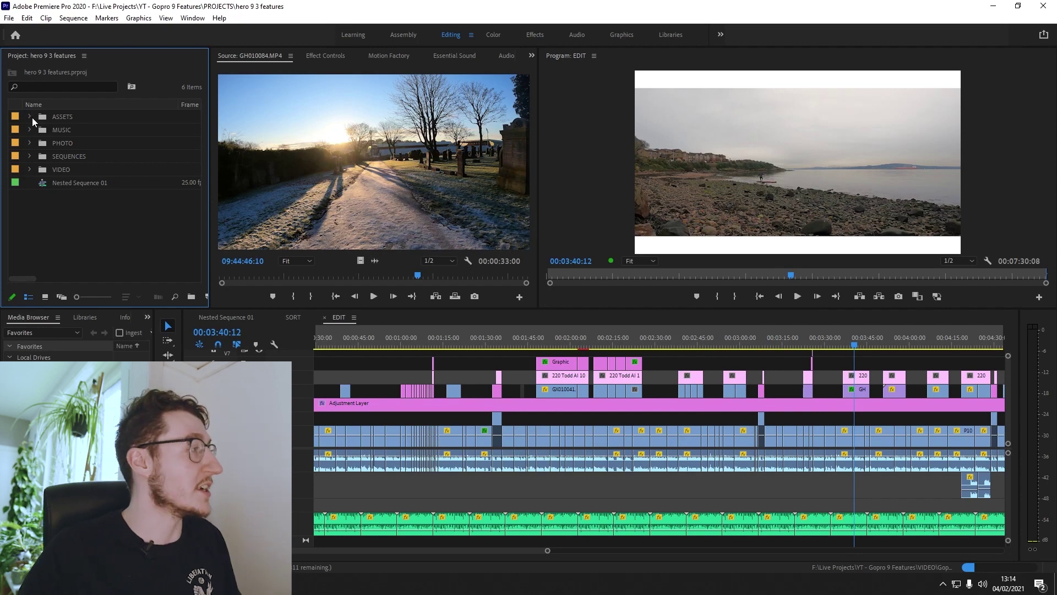
Switch to File Explorer and open the Video Assets folder on Local Disk (F:)
{"action": "key", "text": "alt+Tab"}
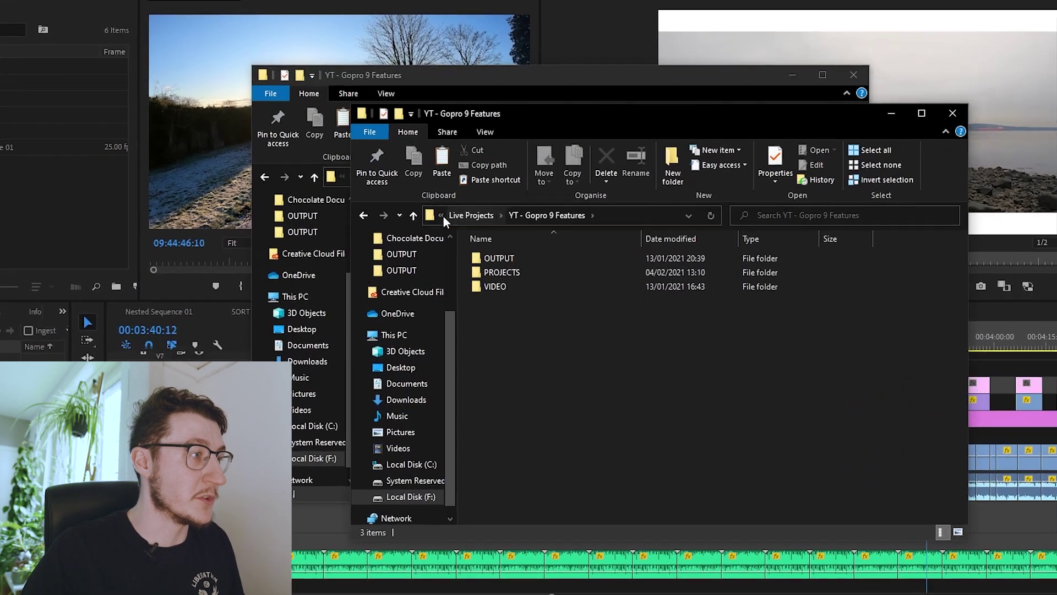
{"action": "middle_click", "coordinate": [453, 205]}
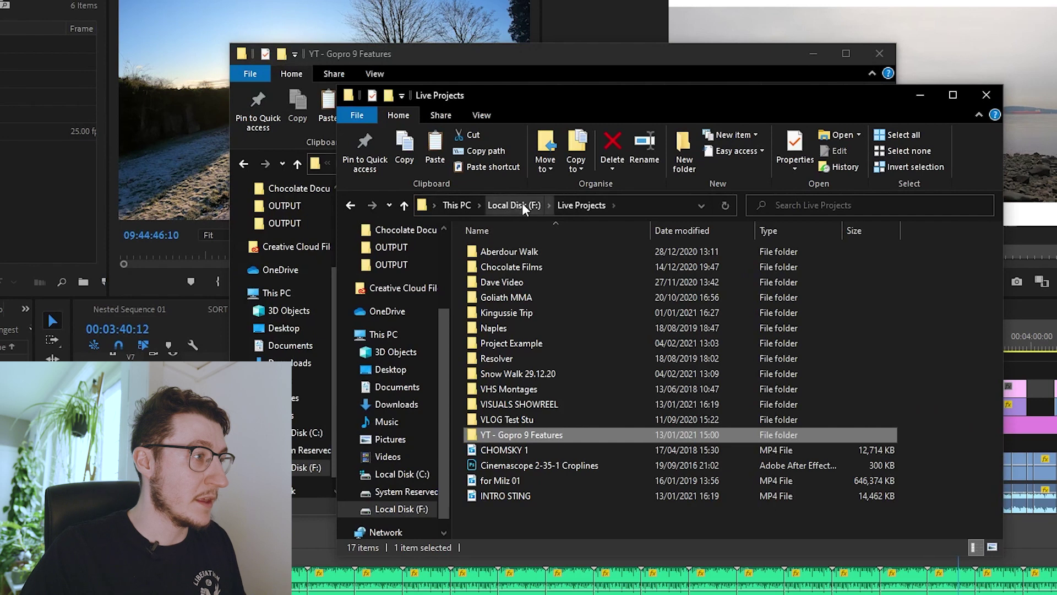
{"action": "left_click", "coordinate": [522, 203]}
{"action": "left_click", "coordinate": [527, 315]}
{"action": "double_click", "coordinate": [527, 315]}
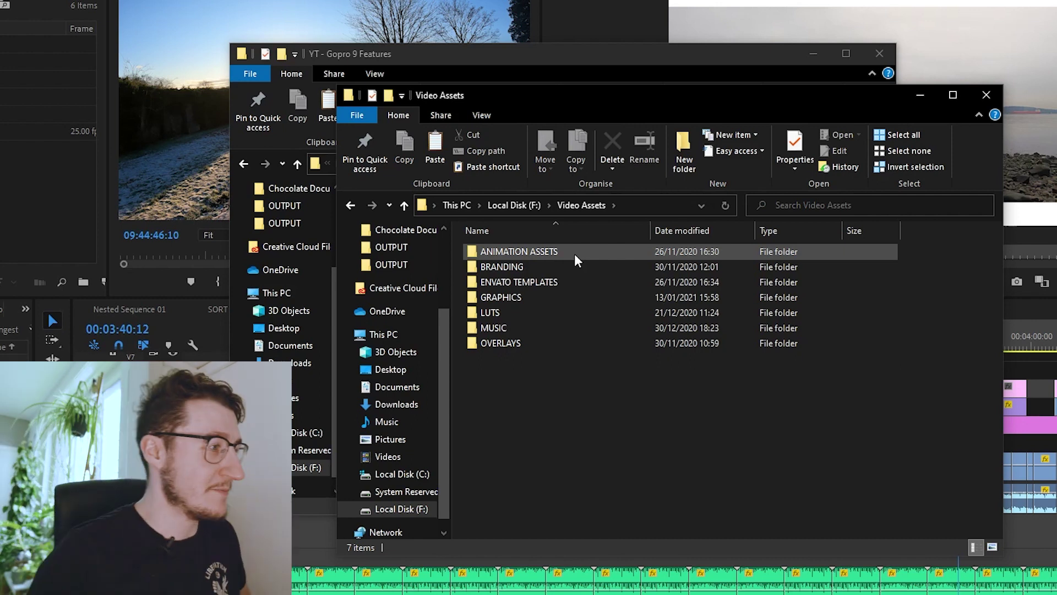
Review the Video Assets categories, from ANIMATION ASSETS and BRANDING through GRAPHICS, LUTS, MUSIC and OVERLAYS
{"action": "left_click_drag", "start_coordinate": [625, 100], "coordinate": [671, 113]}
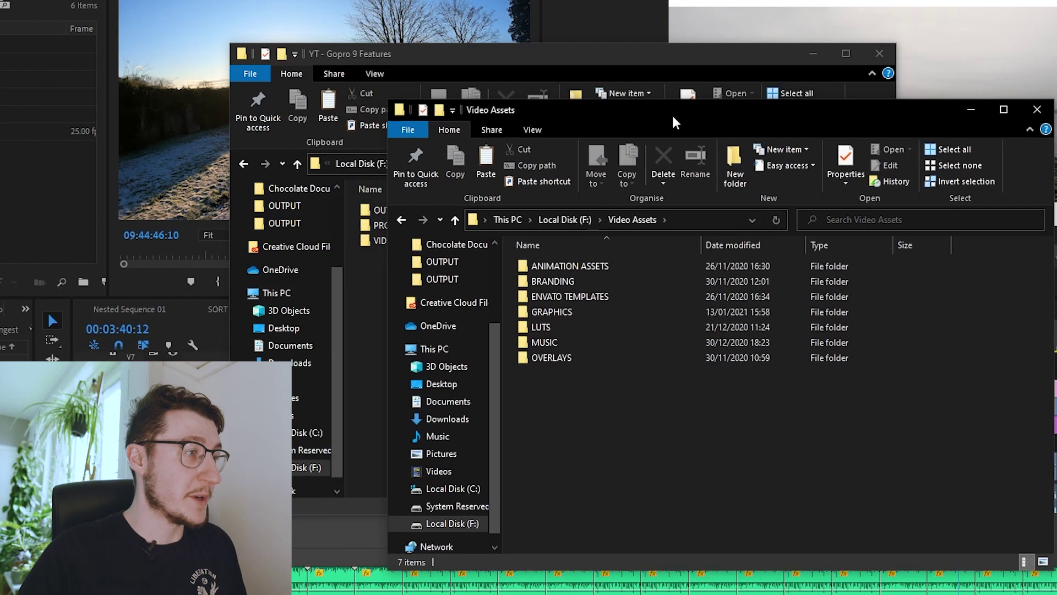
{"action": "double_click", "coordinate": [636, 269]}
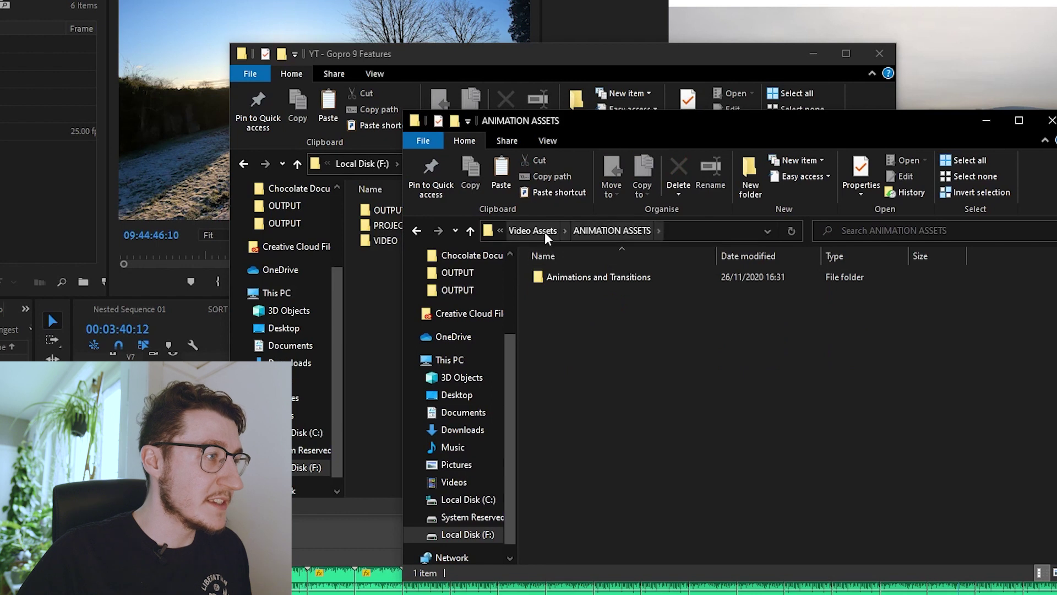
{"action": "left_click", "coordinate": [544, 232]}
{"action": "left_click", "coordinate": [607, 293]}
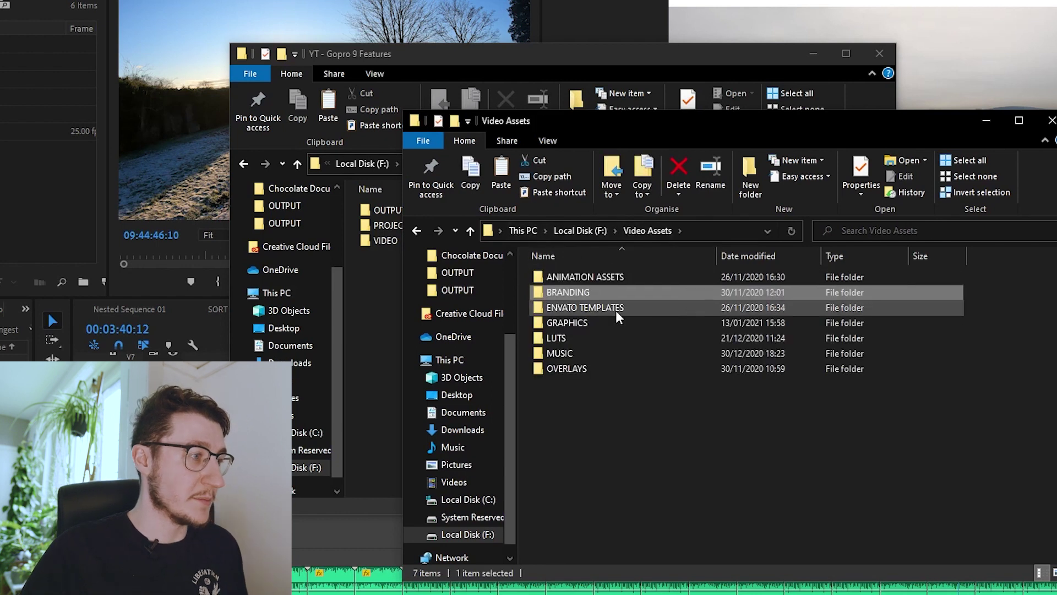
{"action": "left_click", "coordinate": [614, 324]}
{"action": "left_click", "coordinate": [611, 338]}
{"action": "left_click", "coordinate": [611, 353]}
{"action": "left_click", "coordinate": [610, 369]}
{"action": "double_click", "coordinate": [610, 370]}
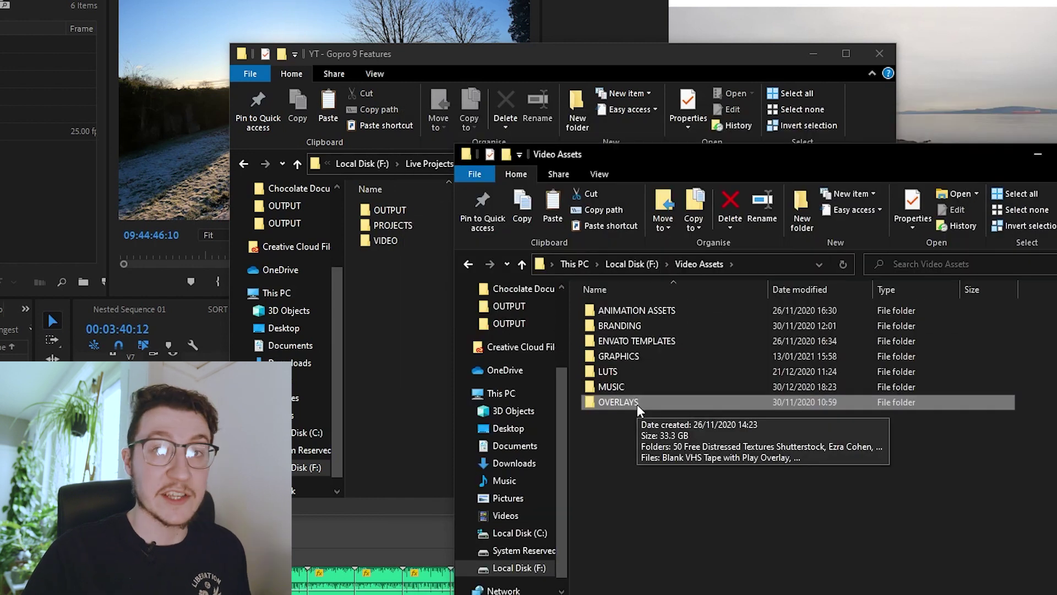
Explore the OVERLAYS folder down to the CRT-TEXTURES (4K) pack, then go back up to the OVERLAYS level
{"action": "double_click", "coordinate": [638, 402]}
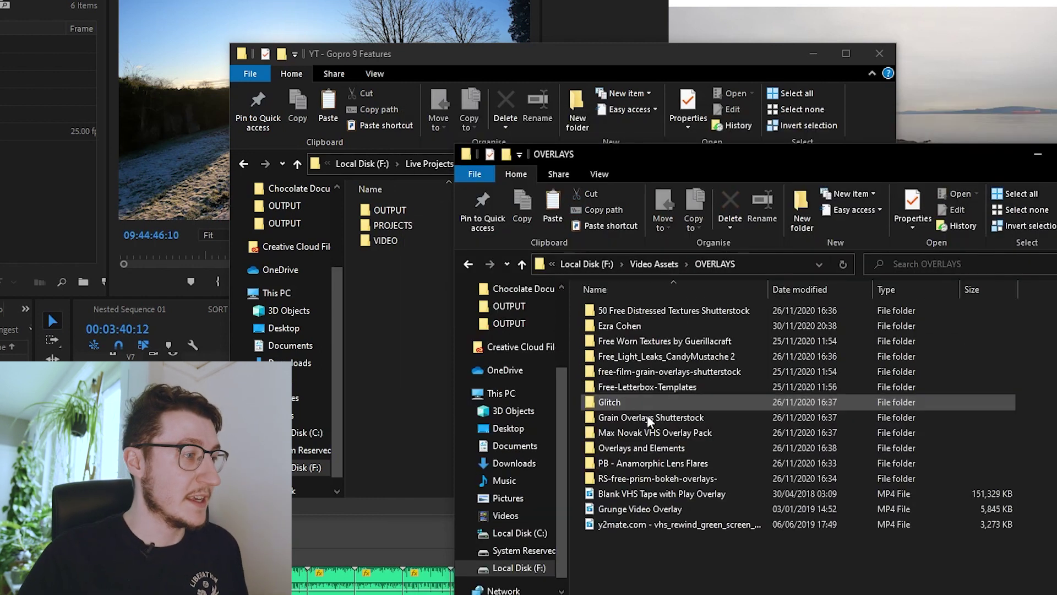
{"action": "double_click", "coordinate": [622, 326]}
{"action": "left_click", "coordinate": [625, 326]}
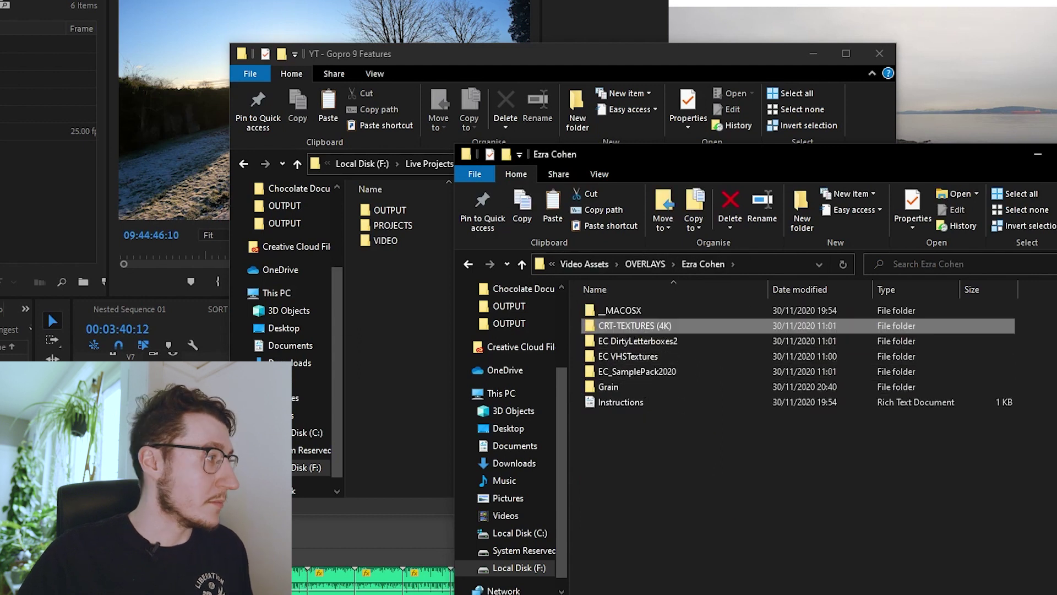
{"action": "left_click_drag", "start_coordinate": [628, 326], "coordinate": [677, 329]}
{"action": "left_click", "coordinate": [670, 484]}
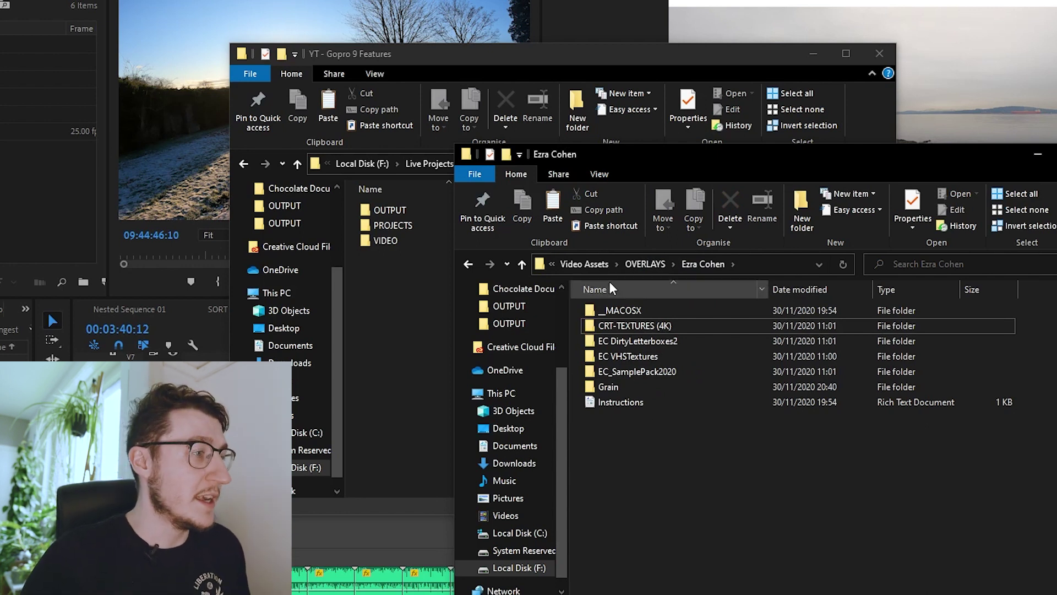
{"action": "double_click", "coordinate": [653, 327]}
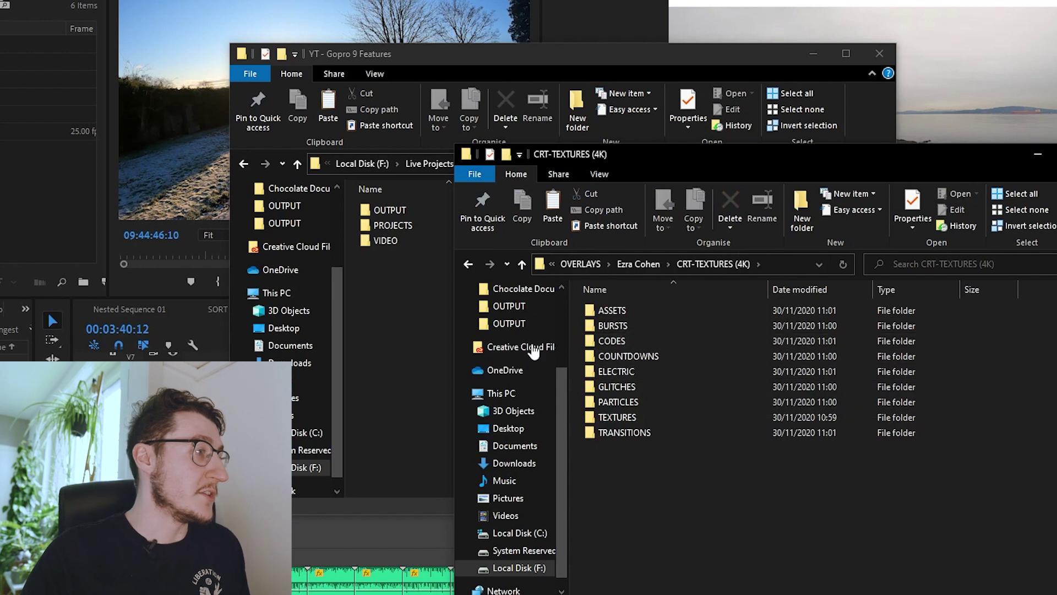
{"action": "left_click", "coordinate": [636, 264]}
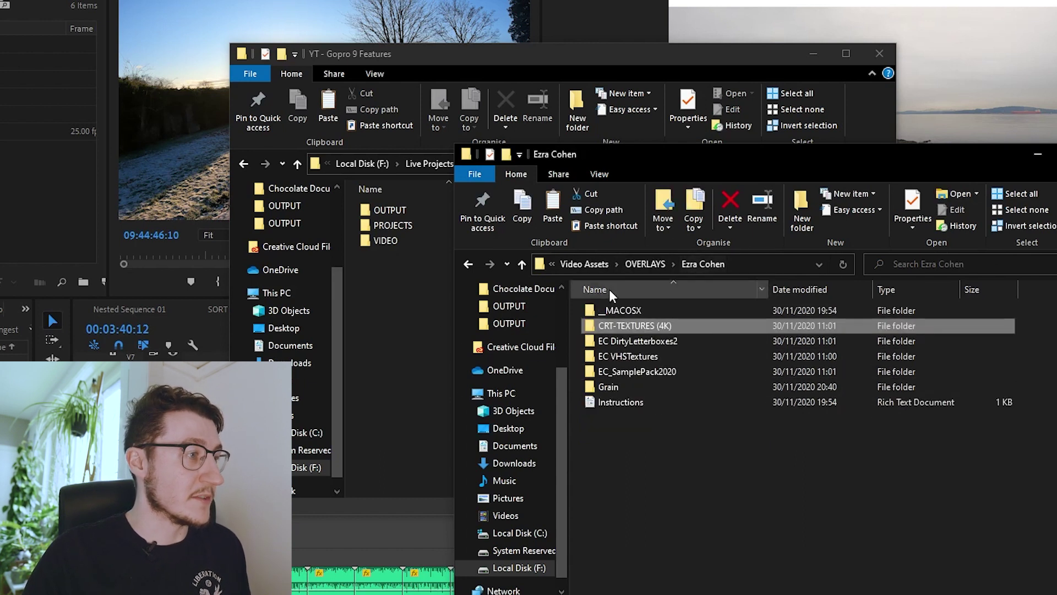
{"action": "left_click", "coordinate": [640, 263]}
{"action": "left_click", "coordinate": [409, 270]}
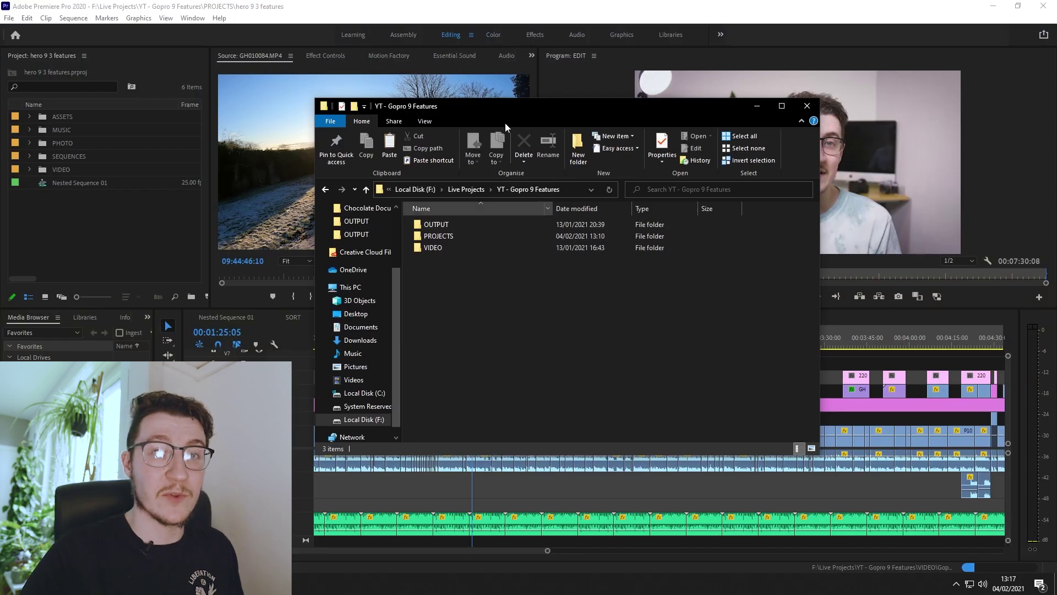
Cue the EDIT timeline to the GX010041.MP4 clip at 00:01:51:14 and transfer GX010041 from the snow walk footage folder to the Desktop
{"action": "left_click_drag", "start_coordinate": [553, 106], "coordinate": [422, 104]}
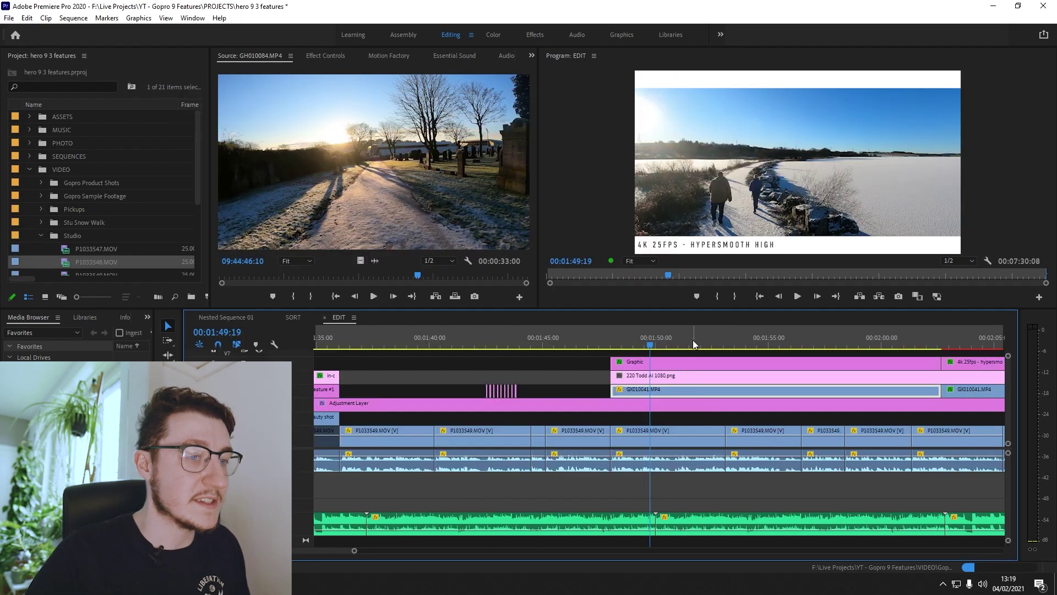
{"action": "left_click", "coordinate": [692, 339]}
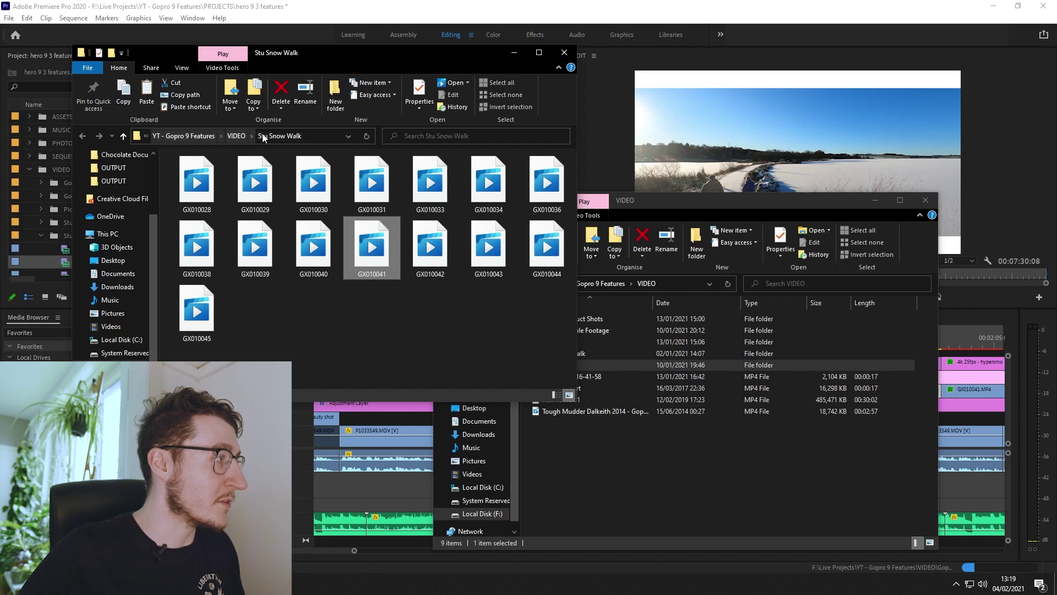
{"action": "left_click", "coordinate": [699, 474]}
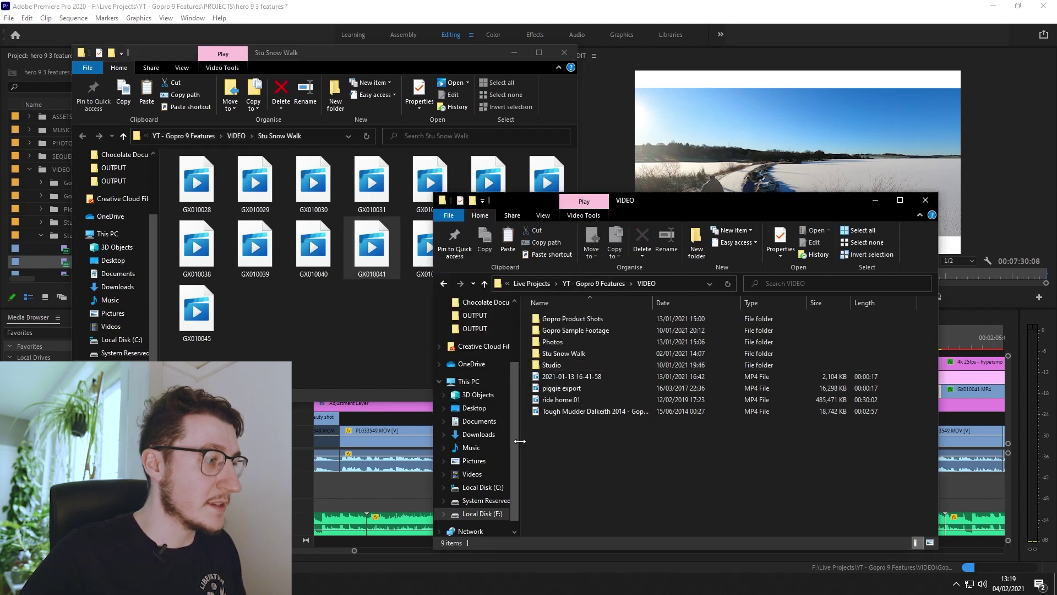
{"action": "left_click", "coordinate": [474, 407]}
{"action": "left_click_drag", "start_coordinate": [372, 248], "coordinate": [732, 445]}
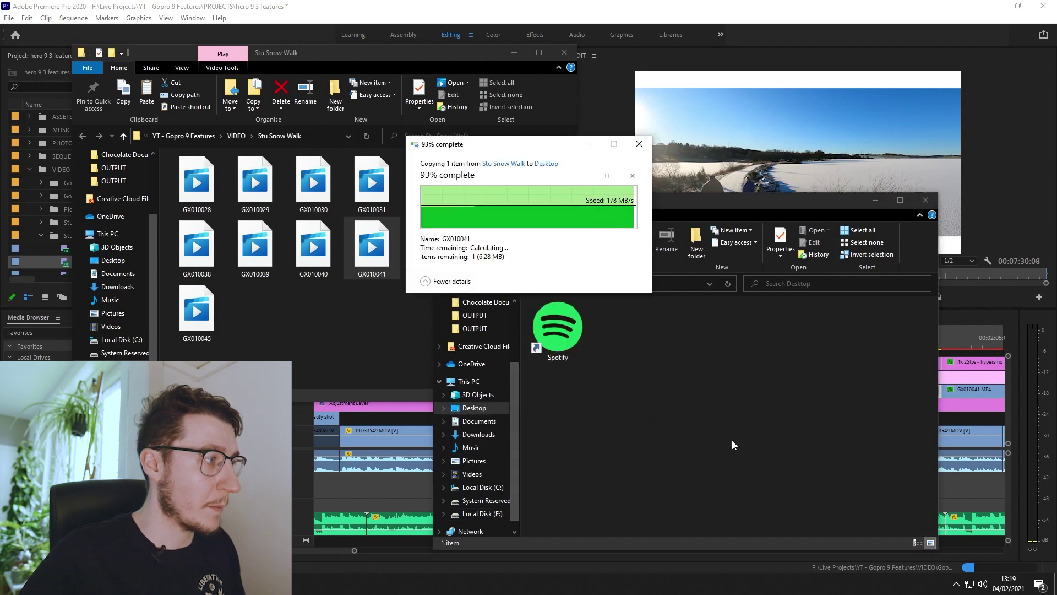
Return to Premiere Pro and dismiss the Link Media dialog for GX010041.MP4 without locating the file
{"action": "left_click", "coordinate": [953, 355]}
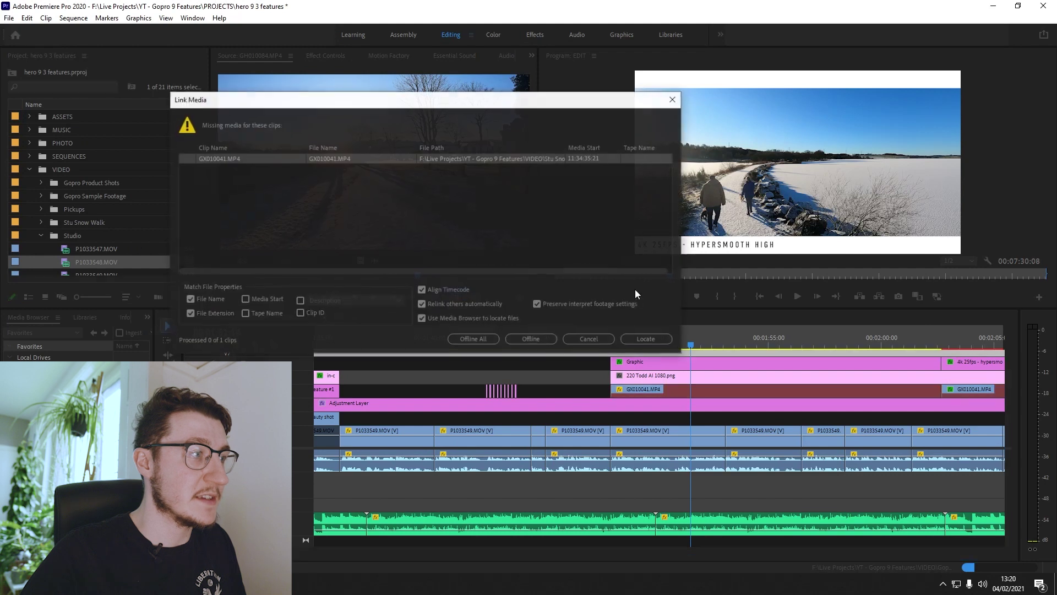
{"action": "left_click_drag", "start_coordinate": [490, 106], "coordinate": [481, 142]}
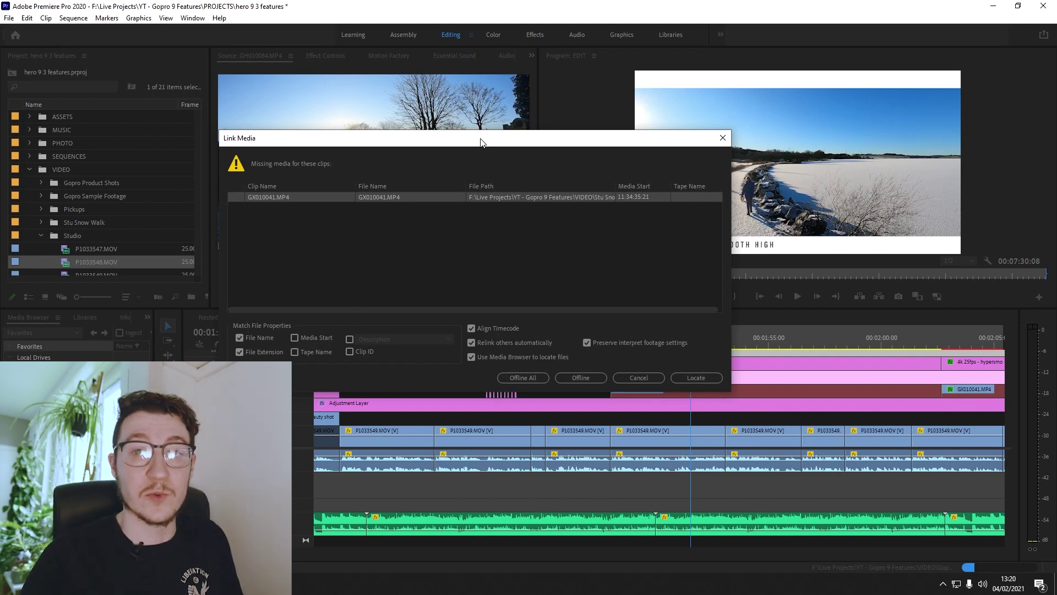
{"action": "left_click", "coordinate": [722, 138]}
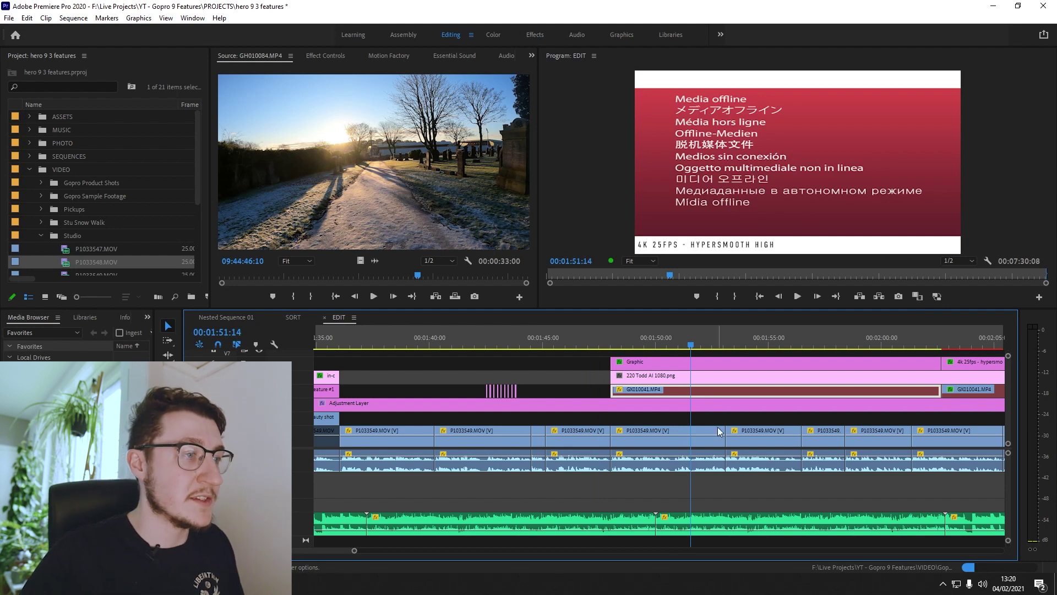
Reveal the offline GX010041.MP4 clip in the project, and copy GX010041 from the Desktop back into the Stu Snow Walk folder
{"action": "key", "text": "shift+f"}
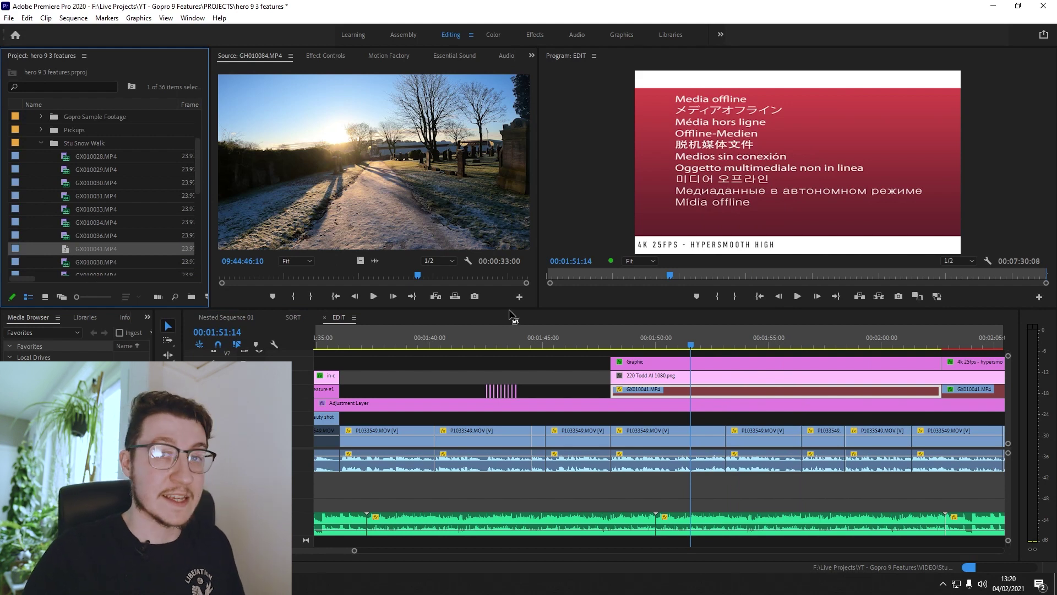
{"action": "key", "text": "ctrl+alt+r"}
{"action": "key", "text": "alt+Tab"}
{"action": "left_click_drag", "start_coordinate": [616, 330], "coordinate": [363, 338]}
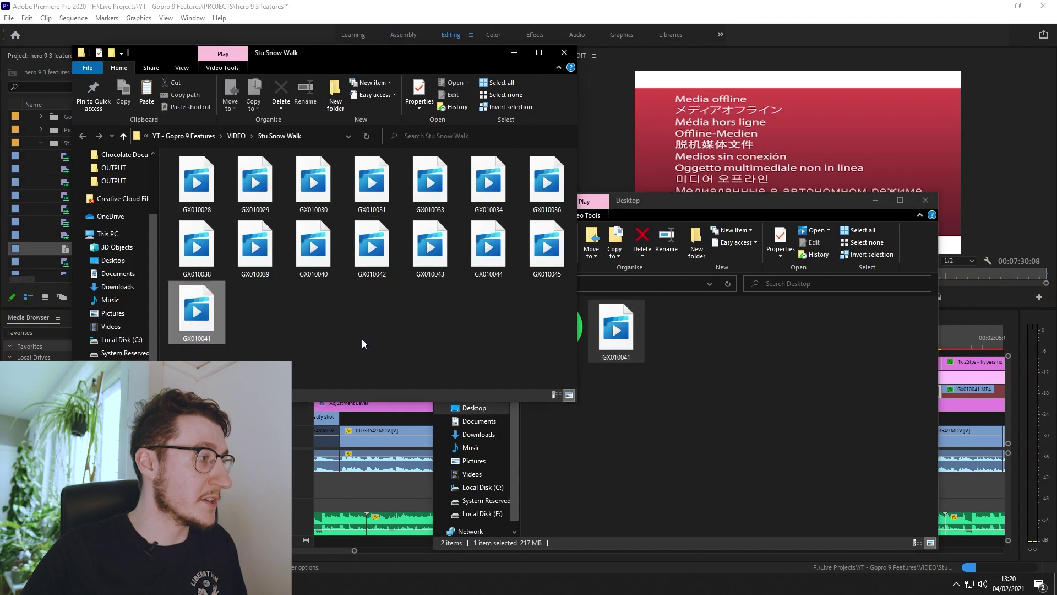
Return to Premiere Pro and relink the offline GX010041.MP4 clip to the GX010041 file in the Stu Snow Walk folder
{"action": "key", "text": "alt+Tab"}
{"action": "left_click", "coordinate": [71, 250]}
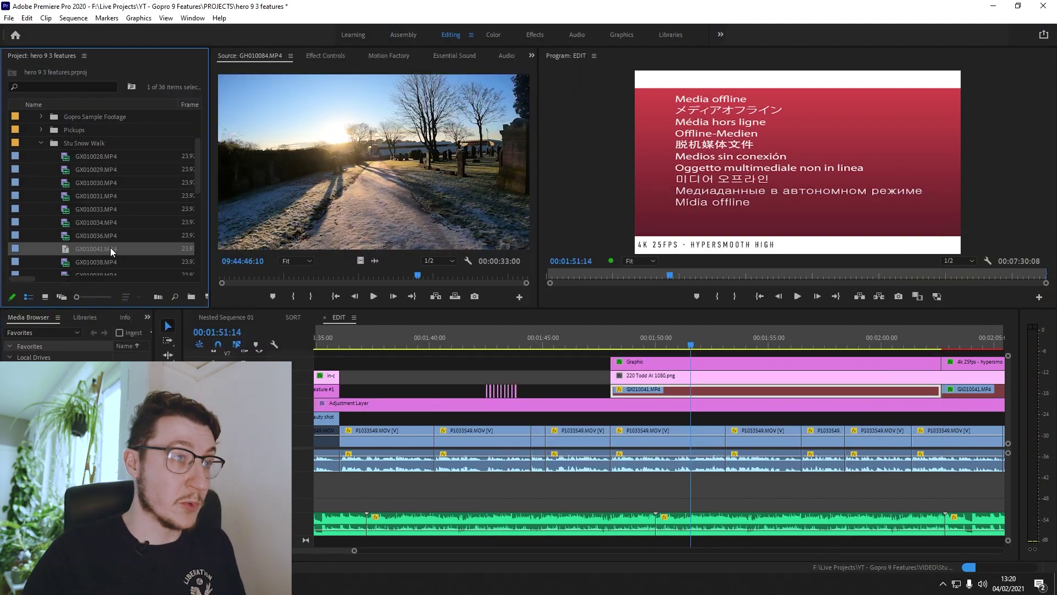
{"action": "right_click", "coordinate": [64, 250]}
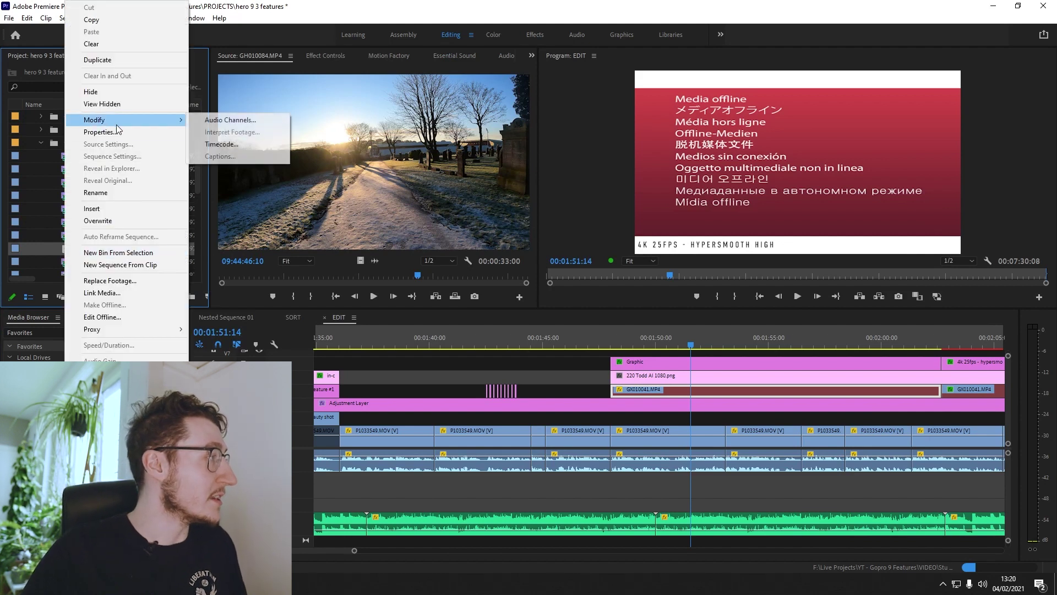
{"action": "left_click", "coordinate": [109, 292]}
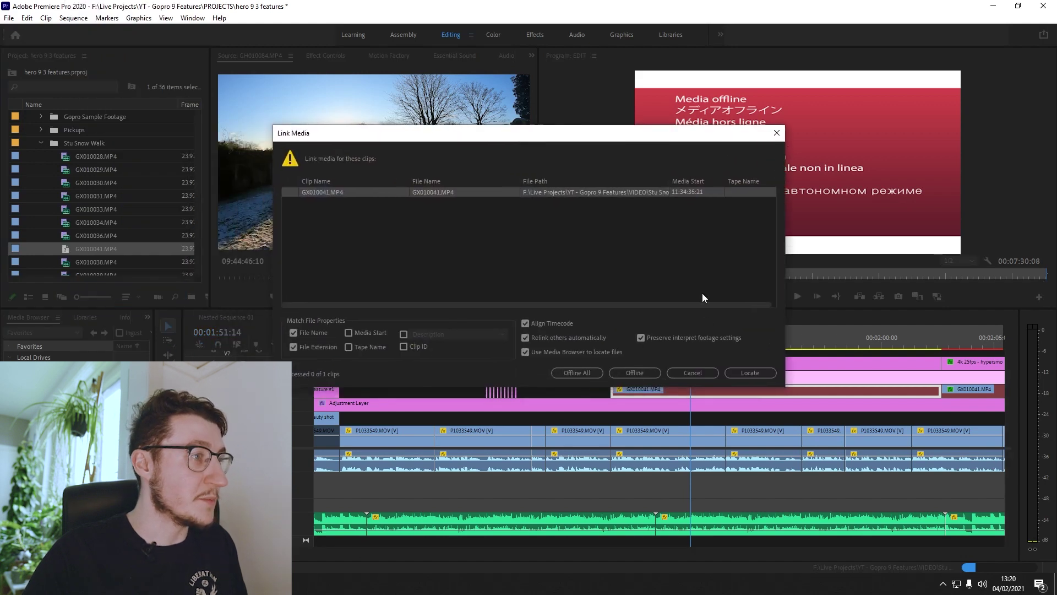
{"action": "left_click", "coordinate": [753, 372]}
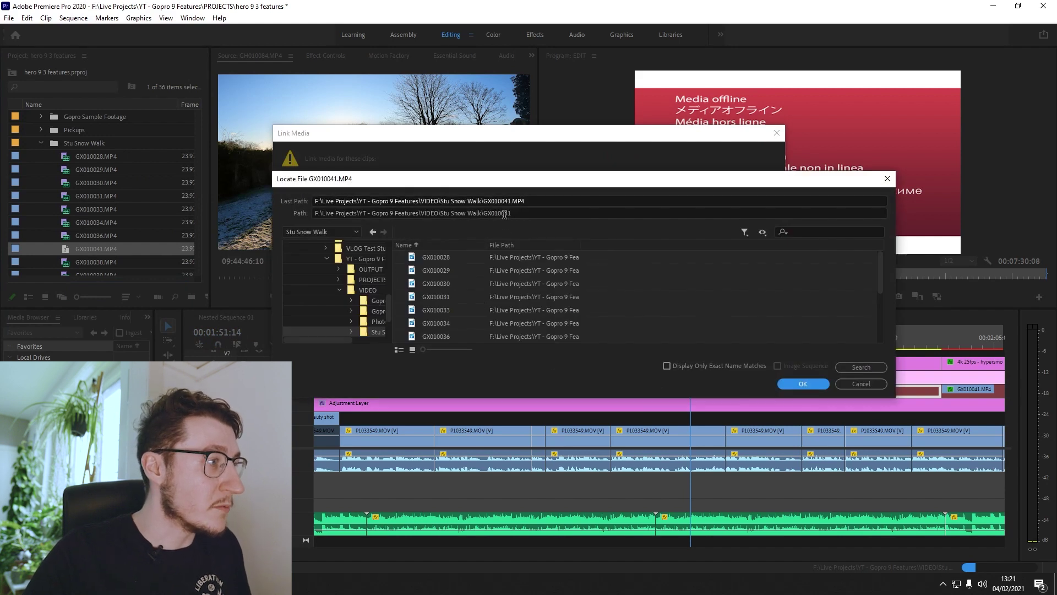
{"action": "scroll", "coordinate": [474, 301], "scroll_direction": "down", "scroll_amount": 2}
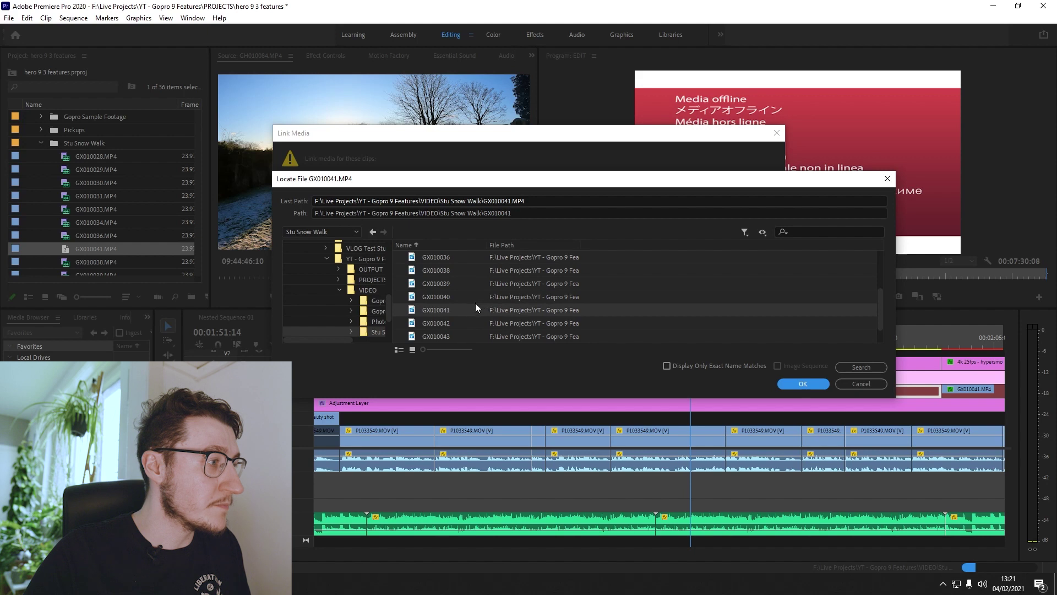
{"action": "left_click", "coordinate": [453, 309]}
{"action": "left_click", "coordinate": [811, 385]}
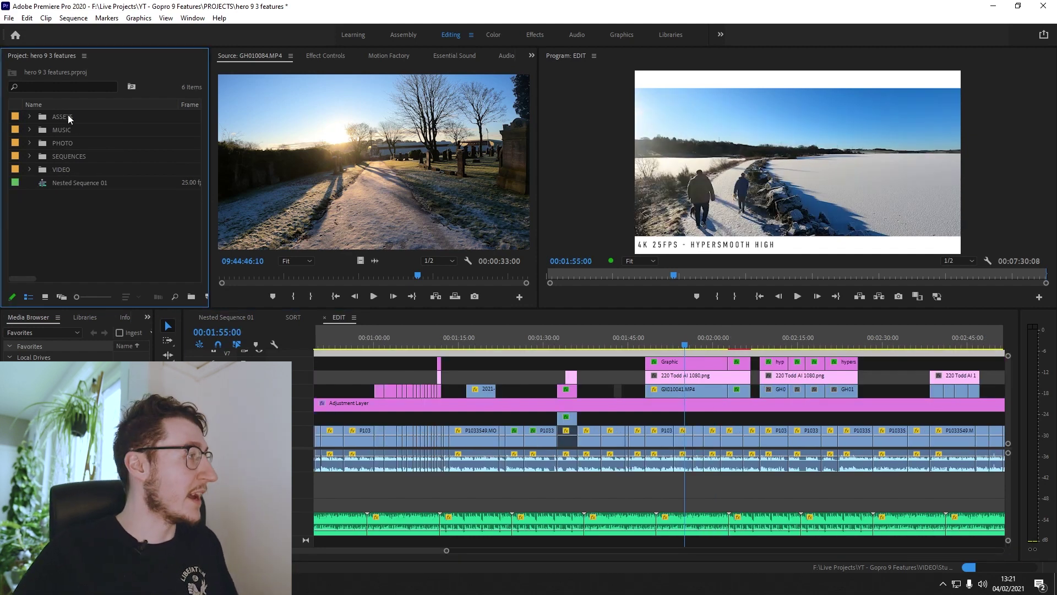
Compare the project's VIDEO bin with the VIDEO folder on disk, ending in the YT - Gopro 9 Features folder
{"action": "left_click", "coordinate": [70, 146]}
{"action": "left_click", "coordinate": [72, 155]}
{"action": "left_click", "coordinate": [70, 166]}
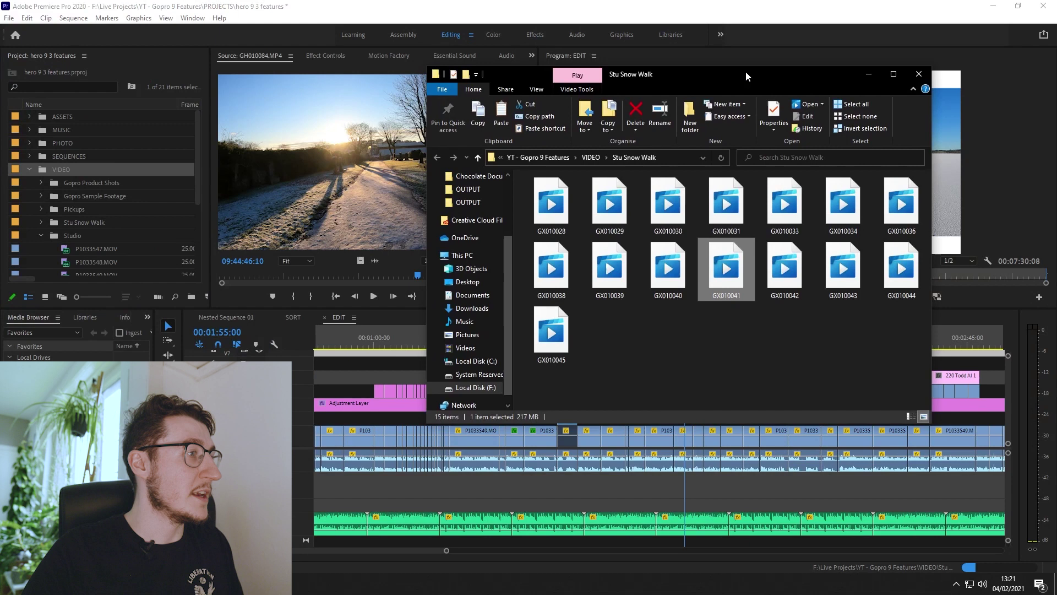
{"action": "left_click", "coordinate": [552, 158]}
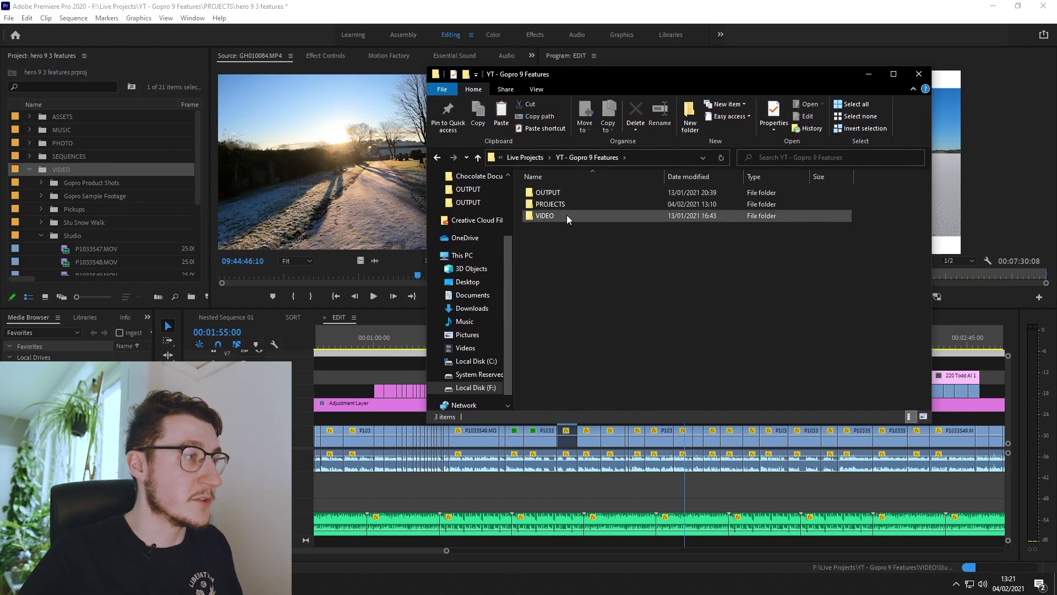
{"action": "double_click", "coordinate": [567, 215]}
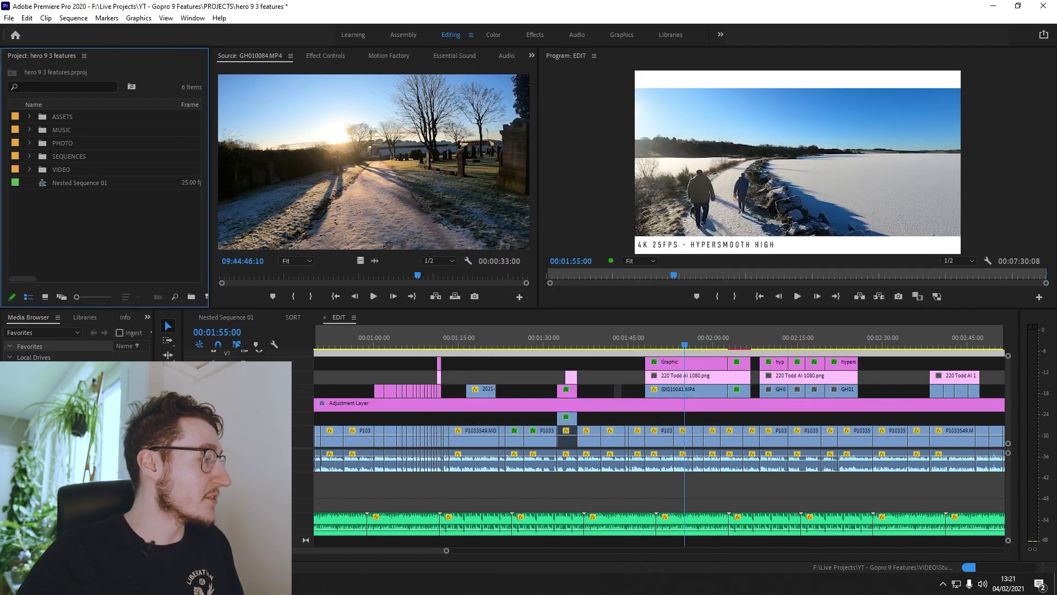
{"action": "key", "text": "alt+Tab"}
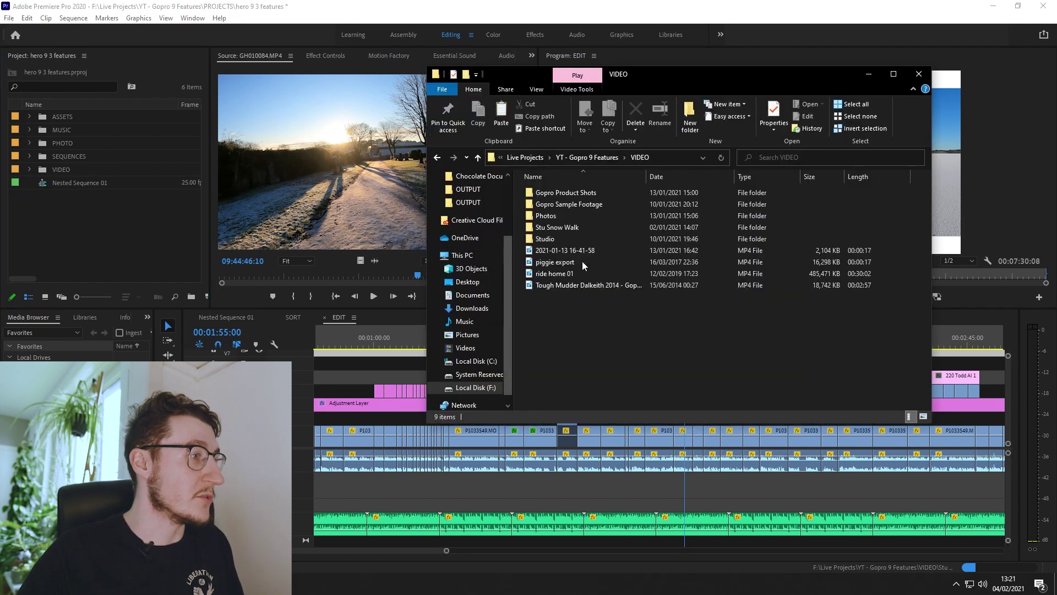
{"action": "left_click", "coordinate": [603, 158]}
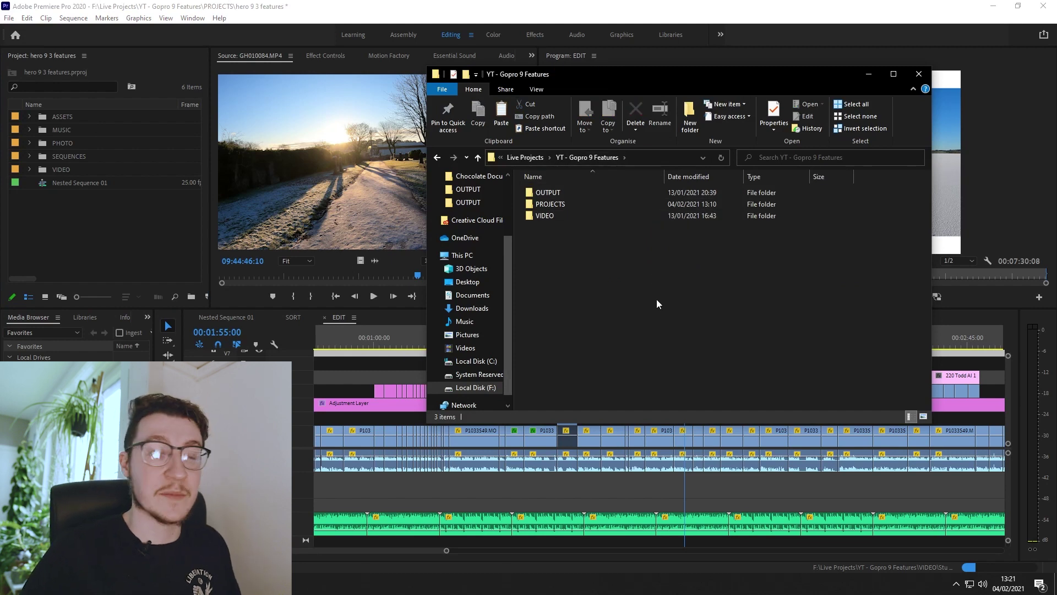